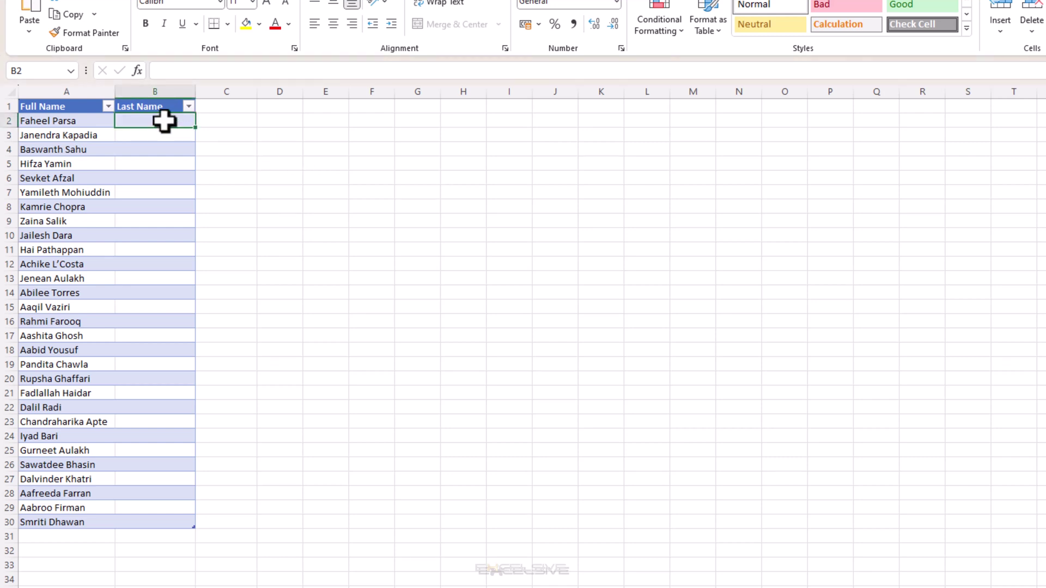
Step: Fill the Last Name column with =TEXTAFTER([@[Full Name]]," "), extracting the text after the space
text(=)
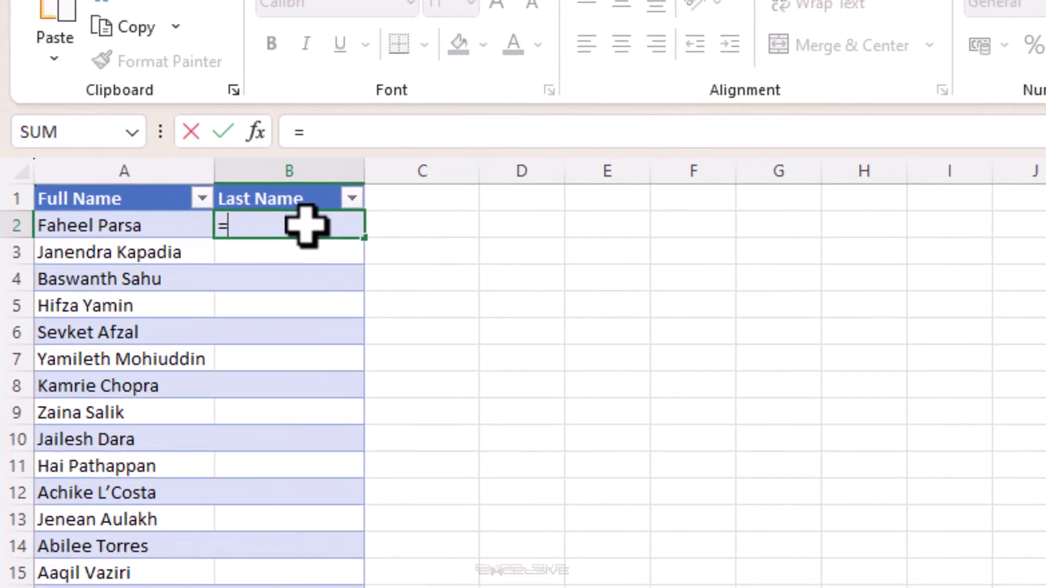
text(text)
key(Down)
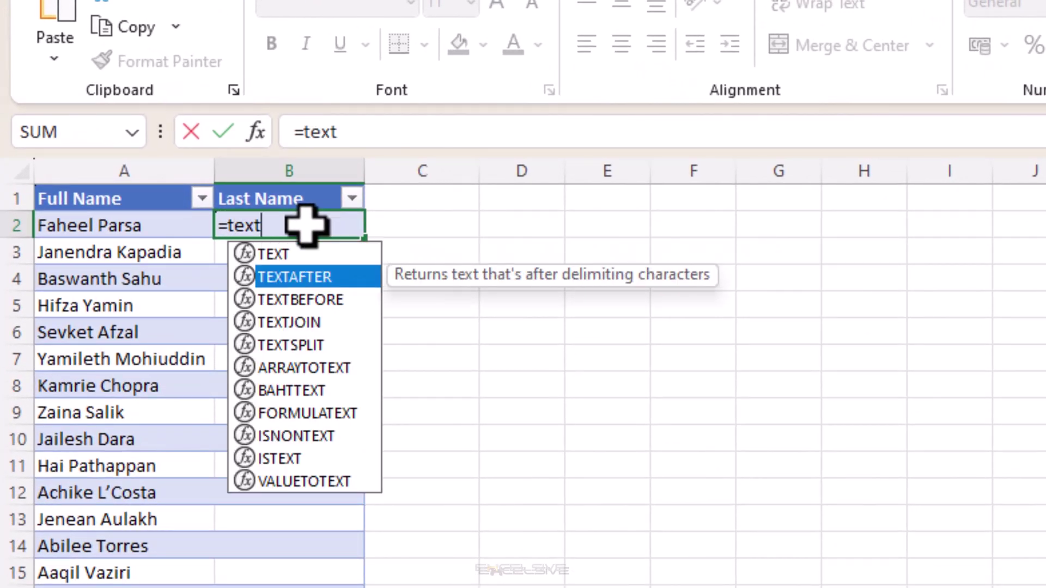
key(Tab)
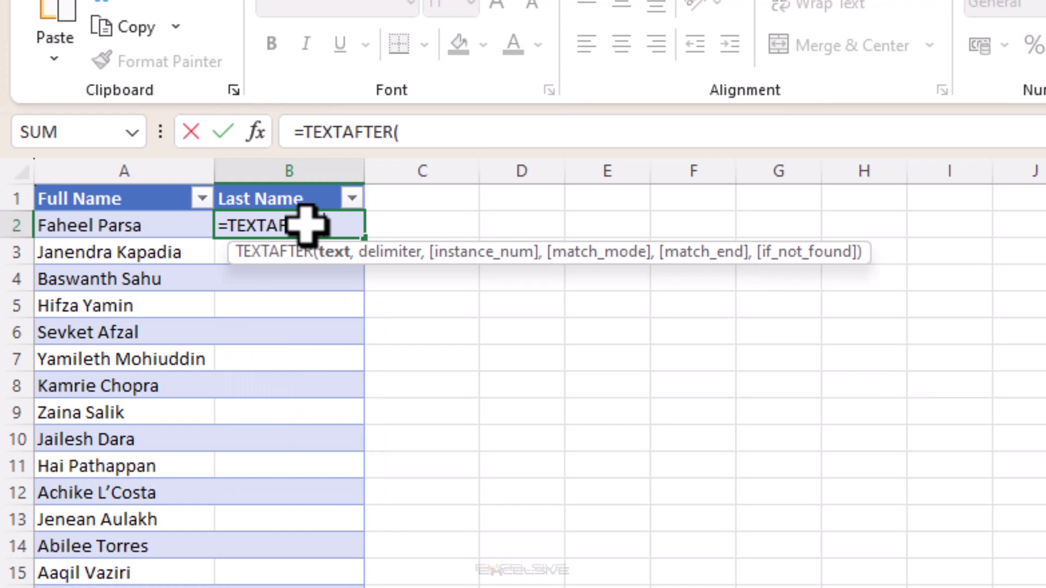
key(Left)
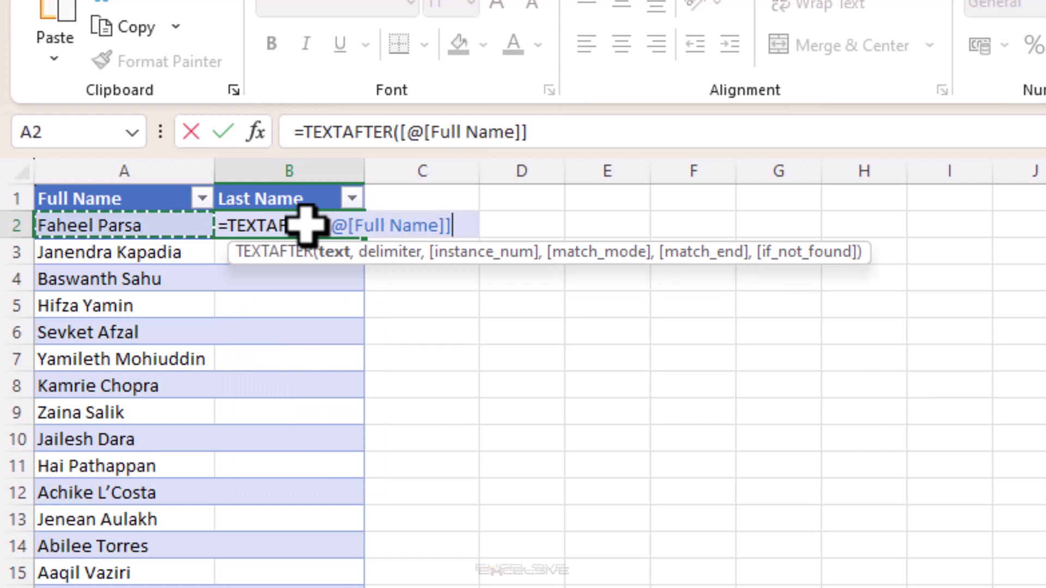
text(,)
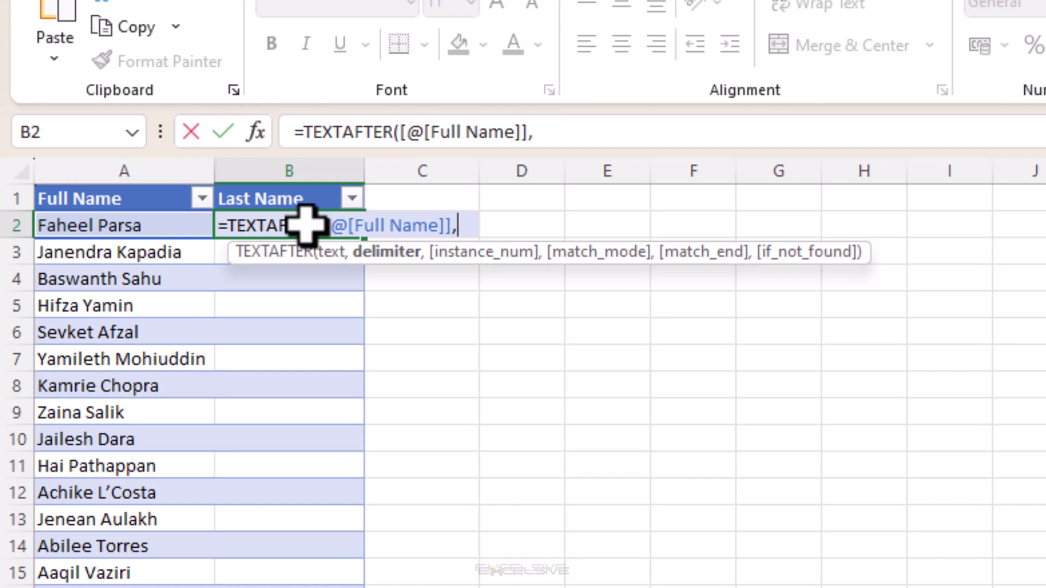
text(" ")
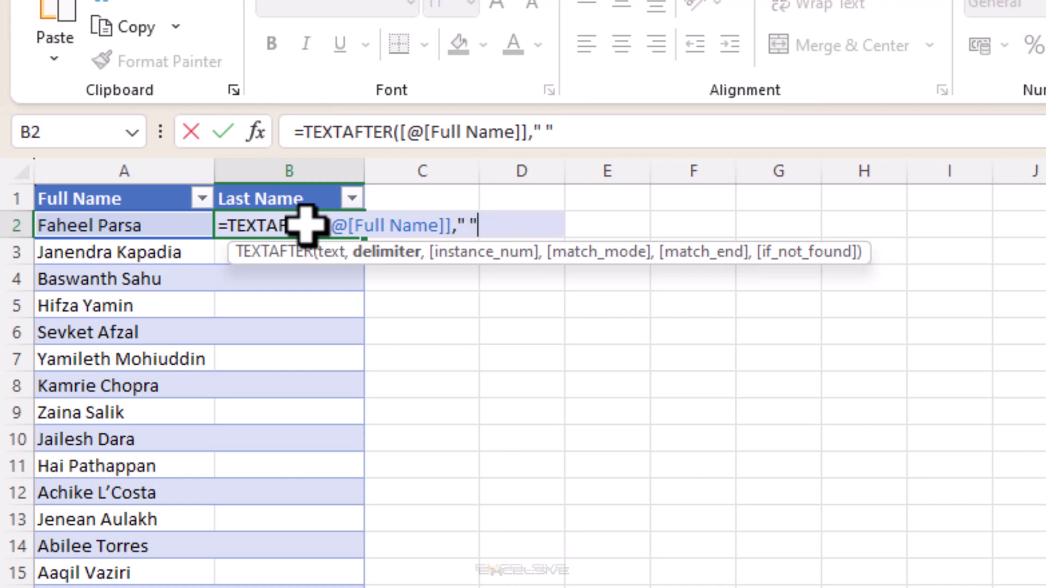
text())
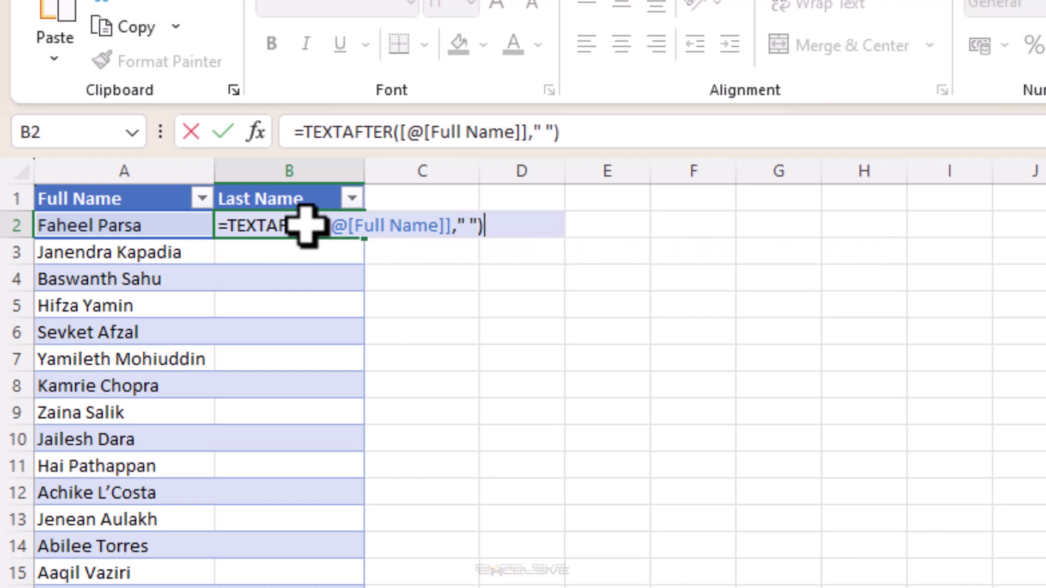
key(Return)
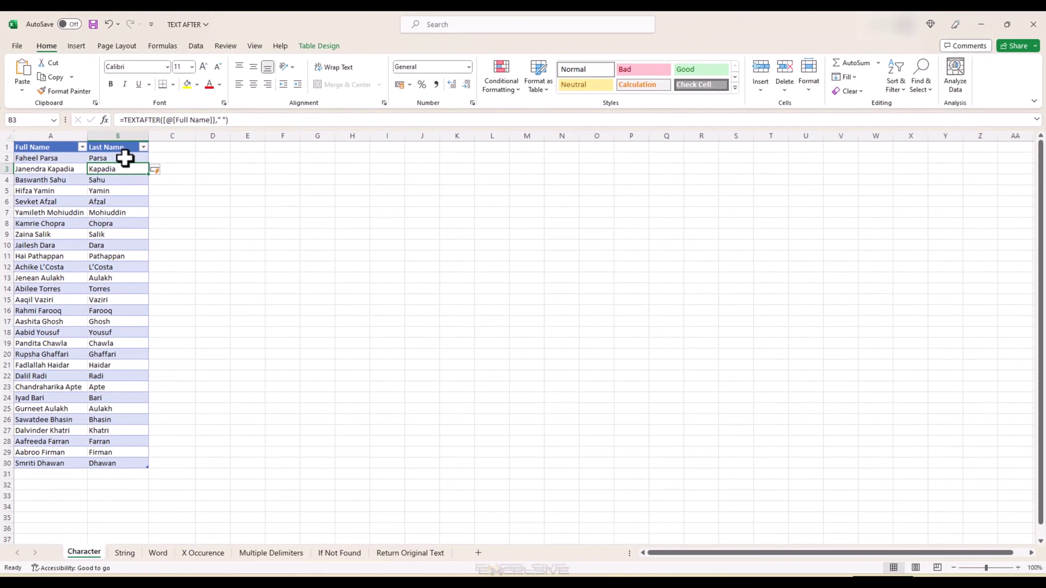
click(124, 158)
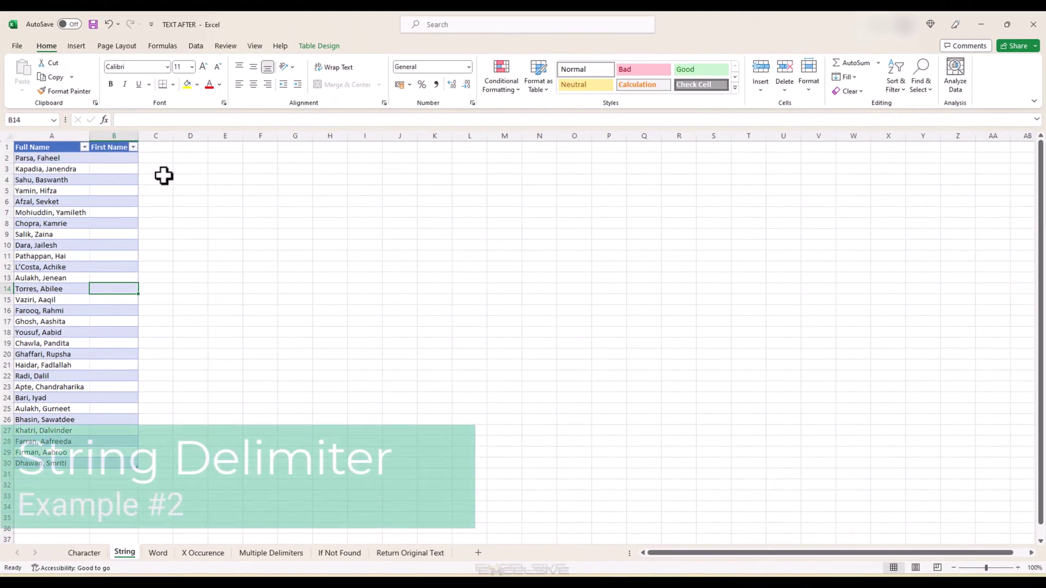
Step: Fill the First Name column on the String sheet with =TEXTAFTER([@[Full Name]],", "), starting from cell B2
click(131, 159)
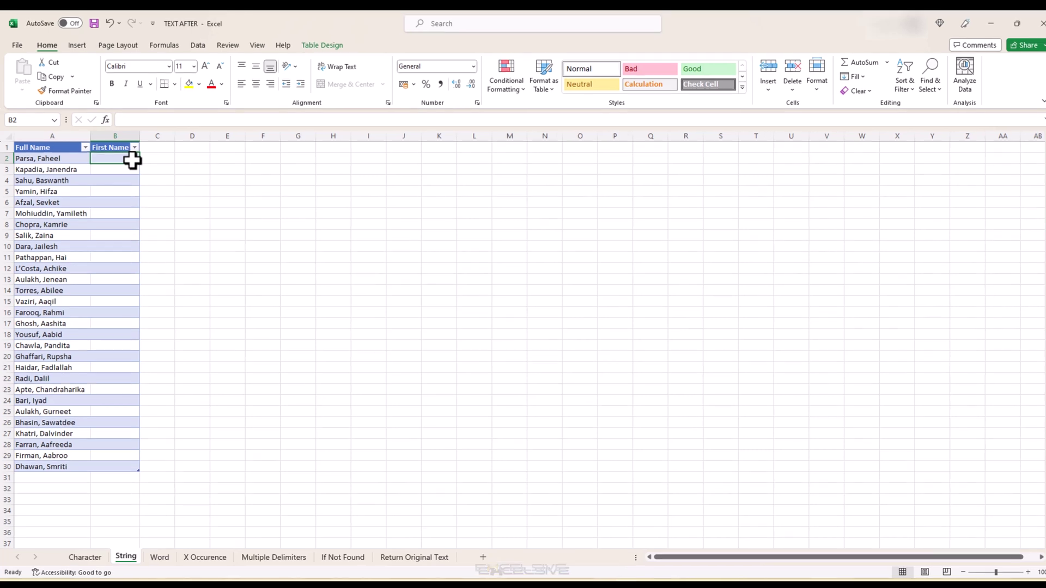
text(=textaf)
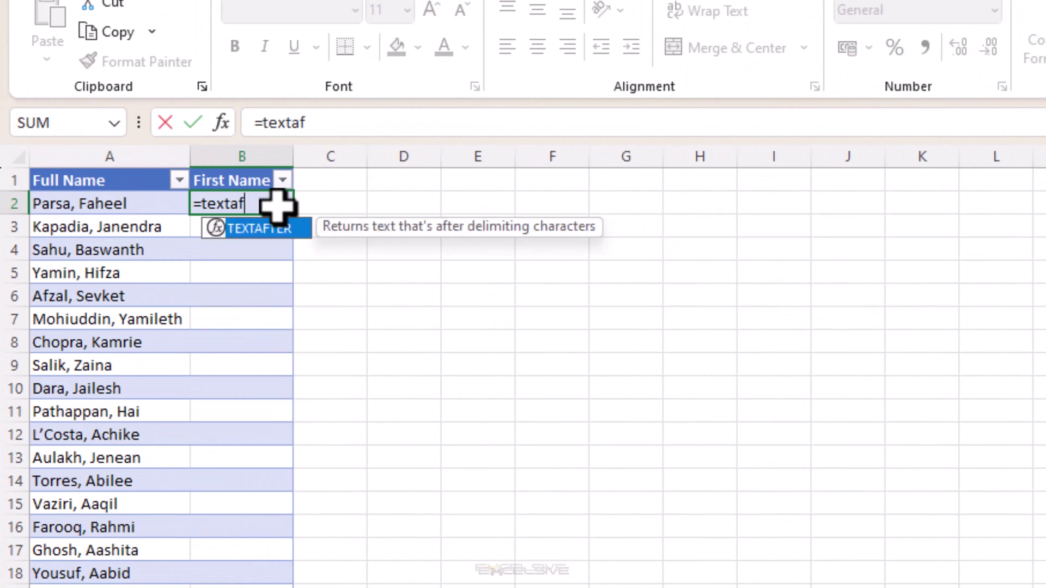
key(Tab)
key(Left)
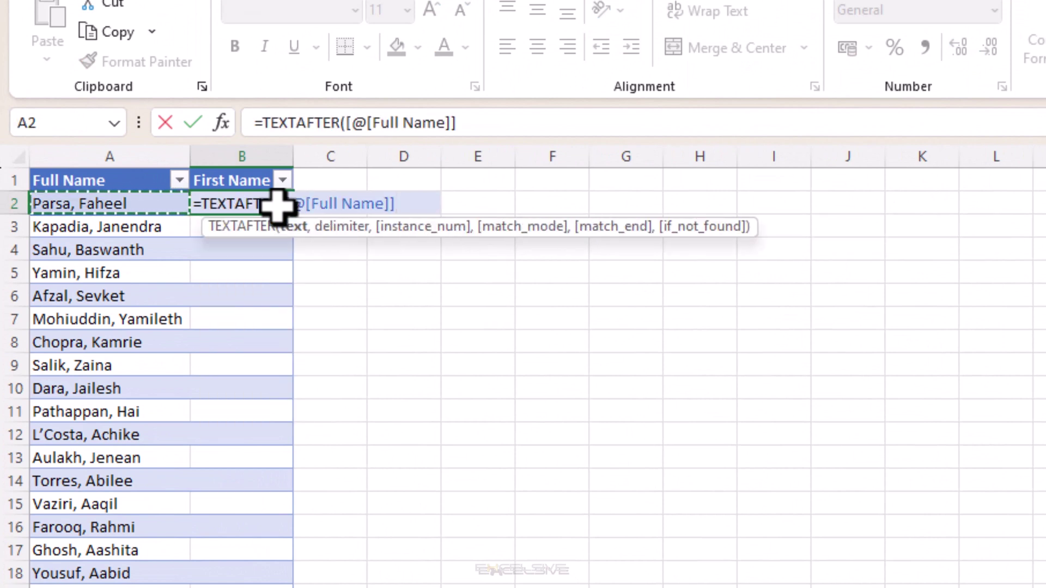
text(,",)
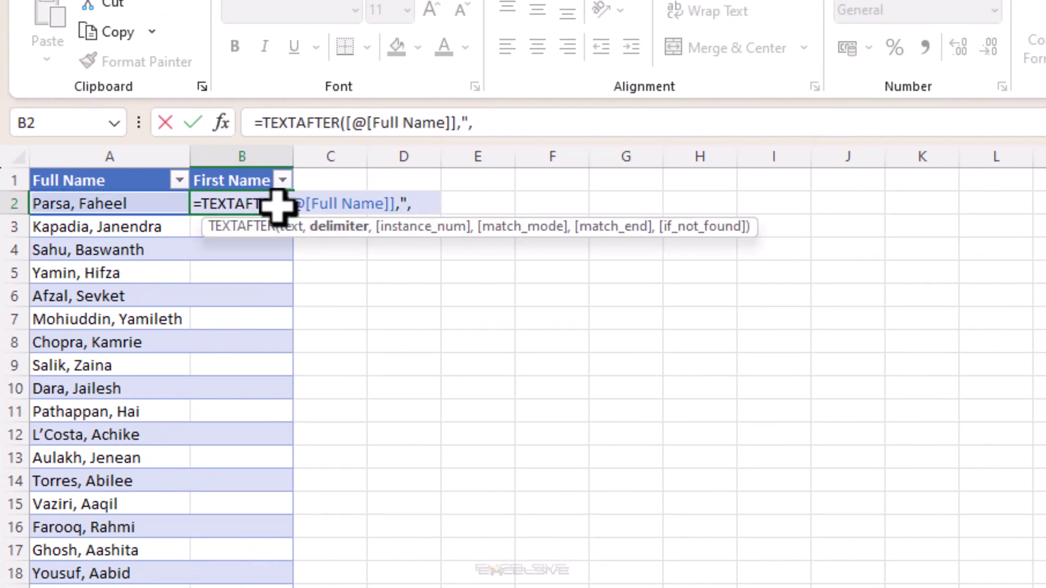
text( "))
key(Return)
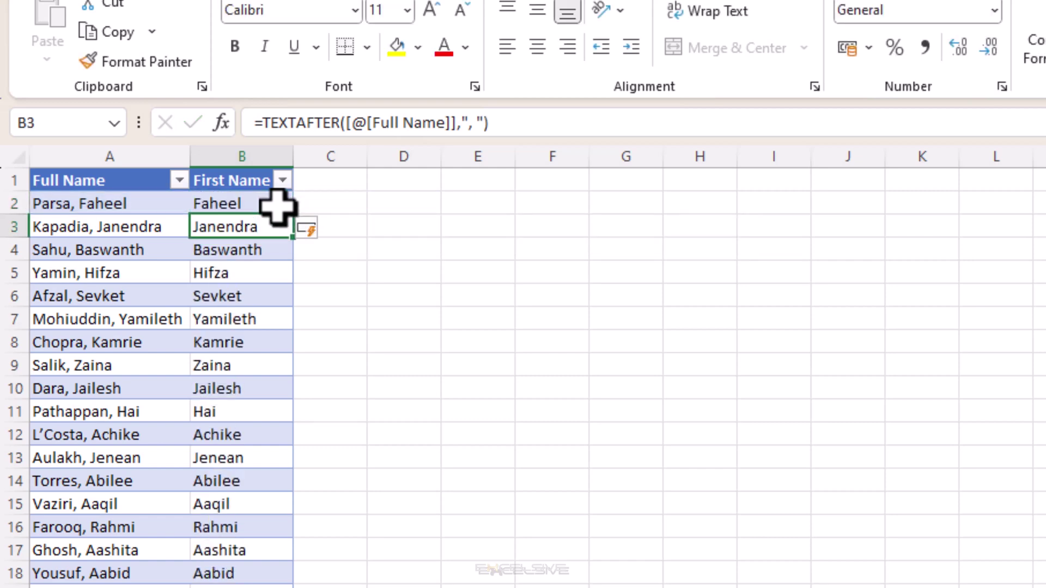
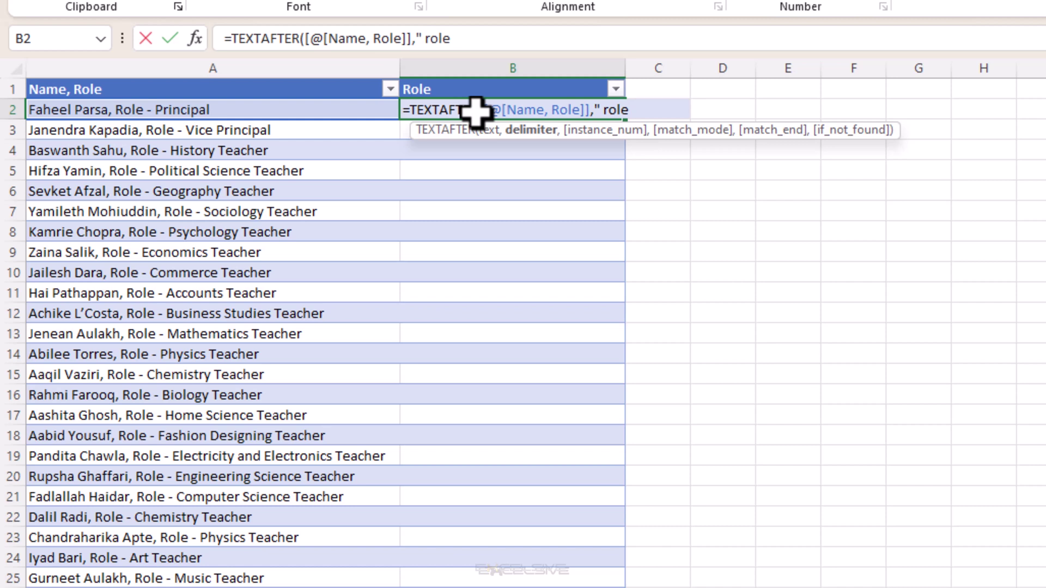
Step: Complete the Role column formula in B2 as =TEXTAFTER([@[Name, Role]]," role - ")
text(- "))
key(Return)
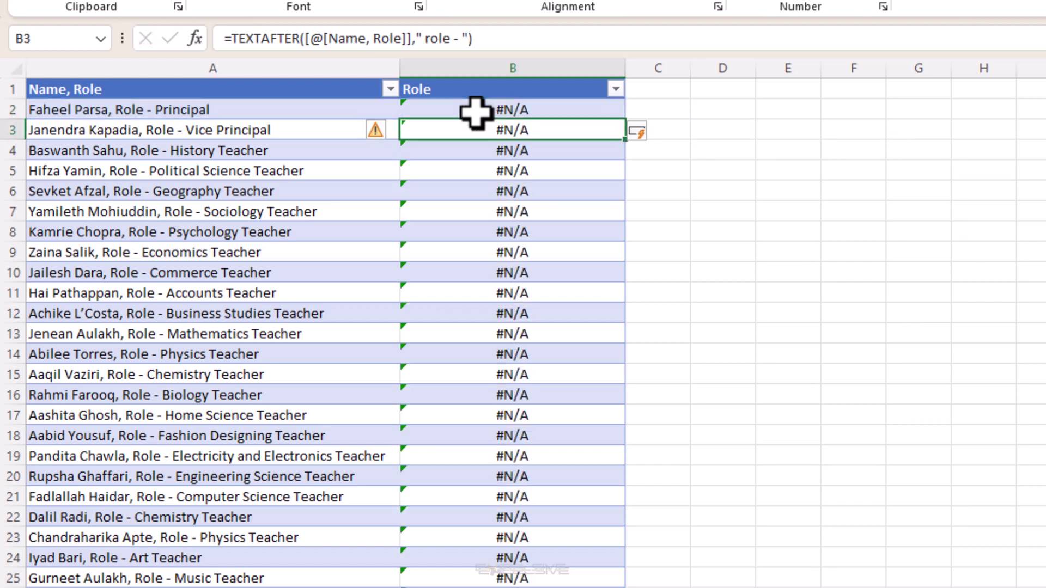
Step: Make the B2 Role formula case-insensitive by skipping the instance number and setting match_mode to 1
click(475, 111)
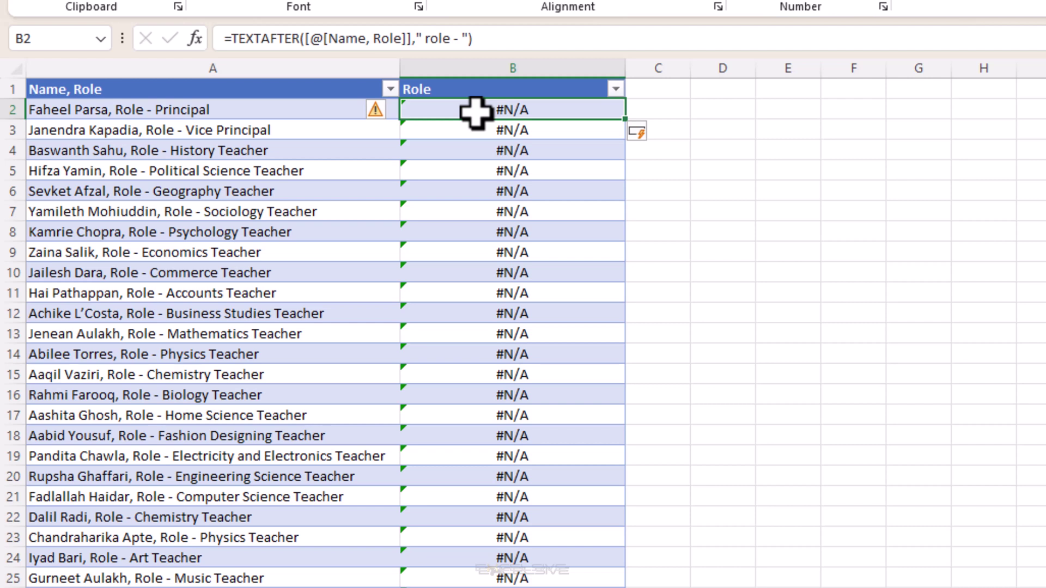
double_click(475, 110)
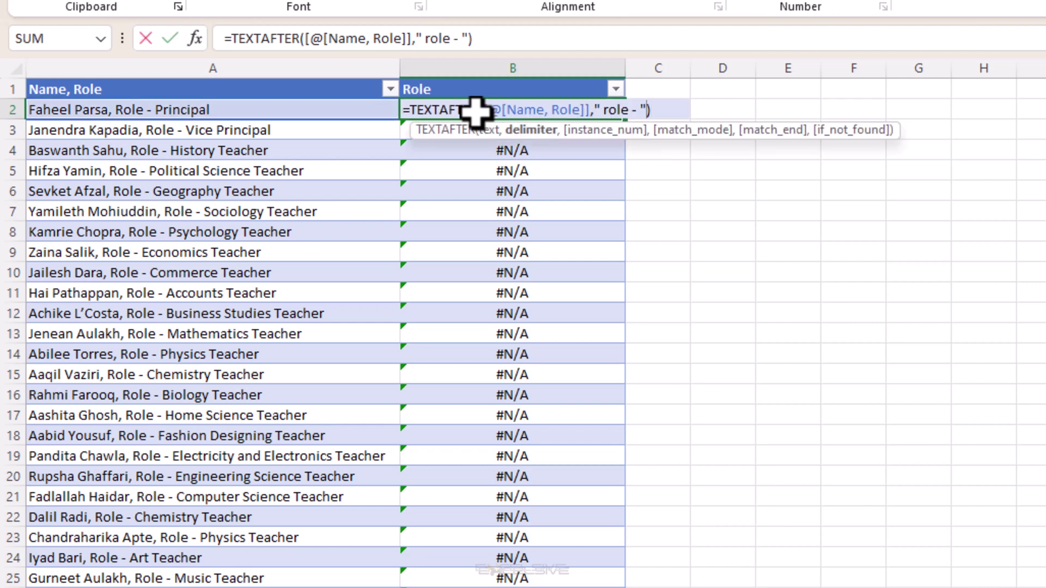
text(,)
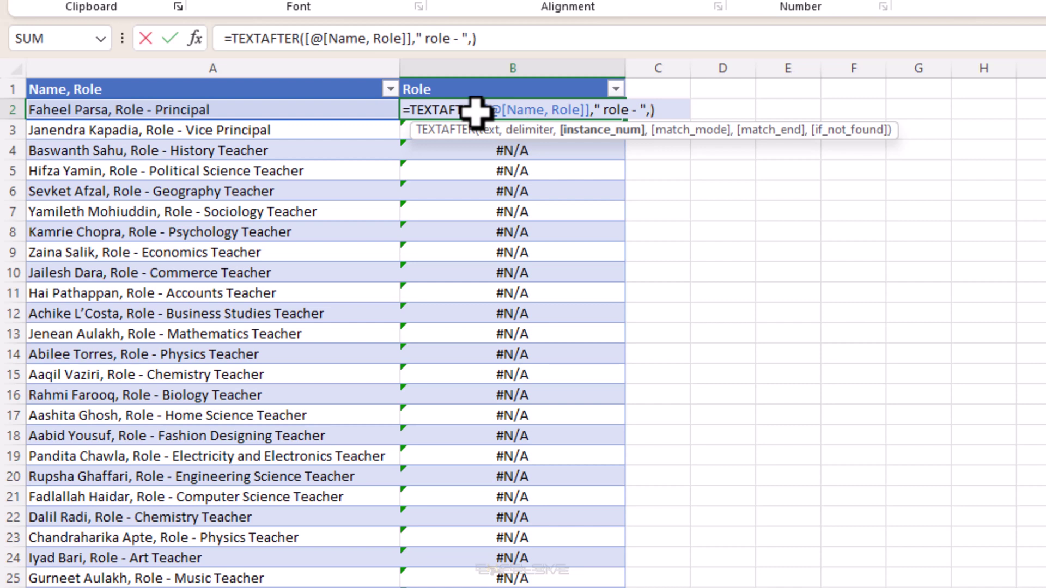
text(,)
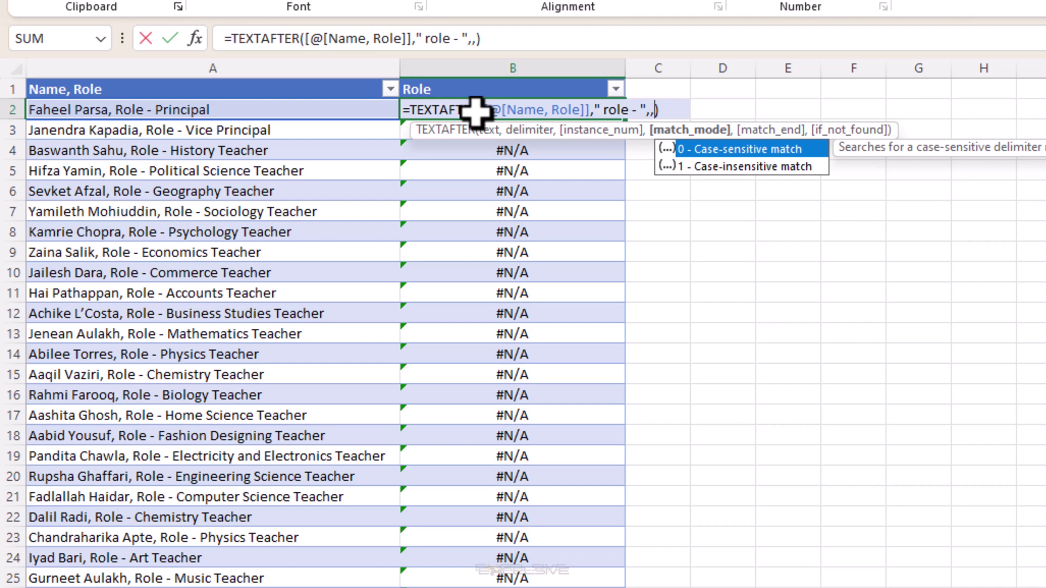
text(1)
key(Return)
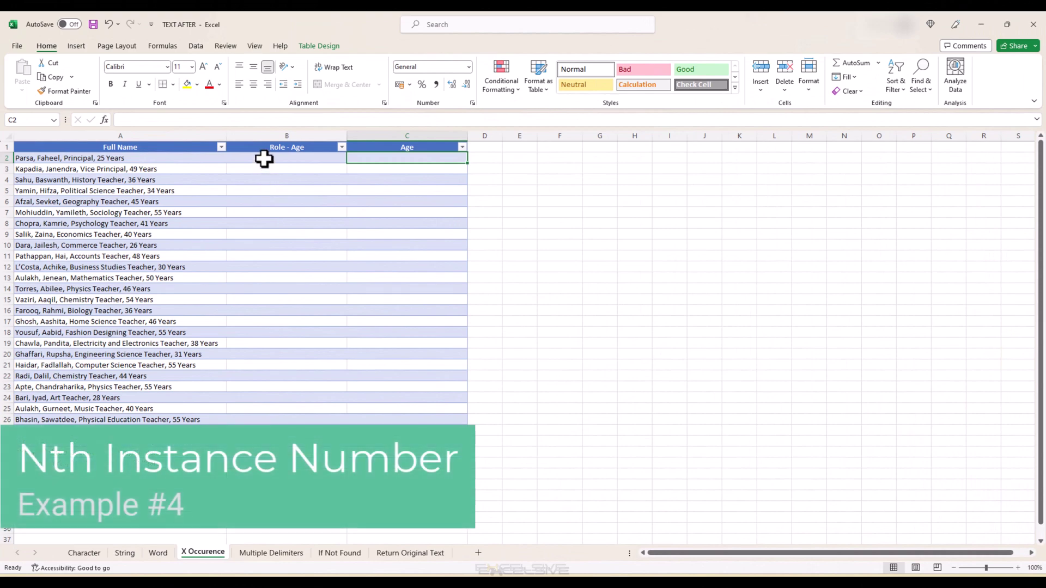
Step: Fill the Role - Age column from B2 with =TEXTAFTER([@[Full Name]],", ",2), extracting the text after the second comma
click(266, 159)
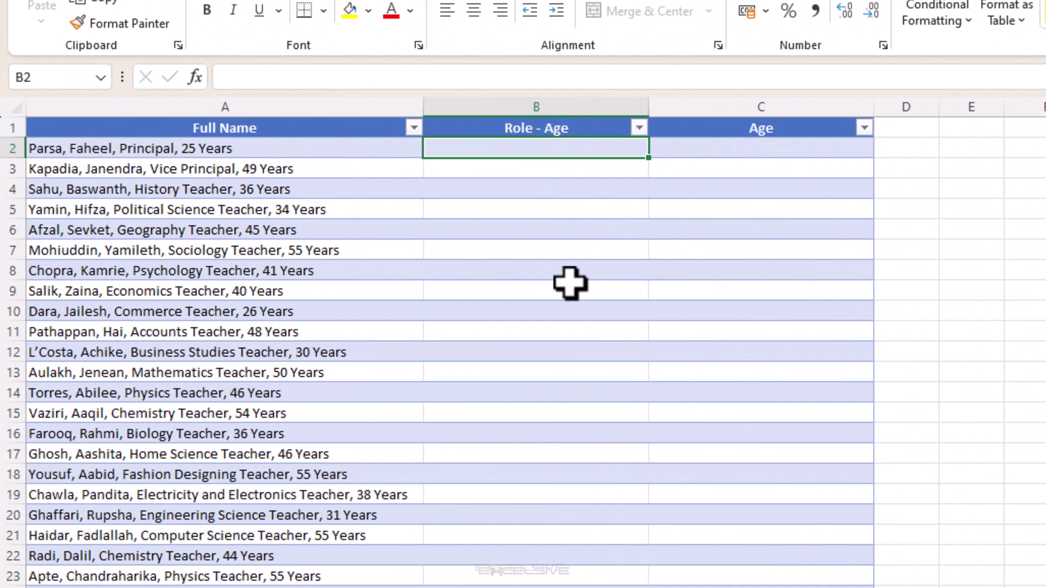
click(336, 150)
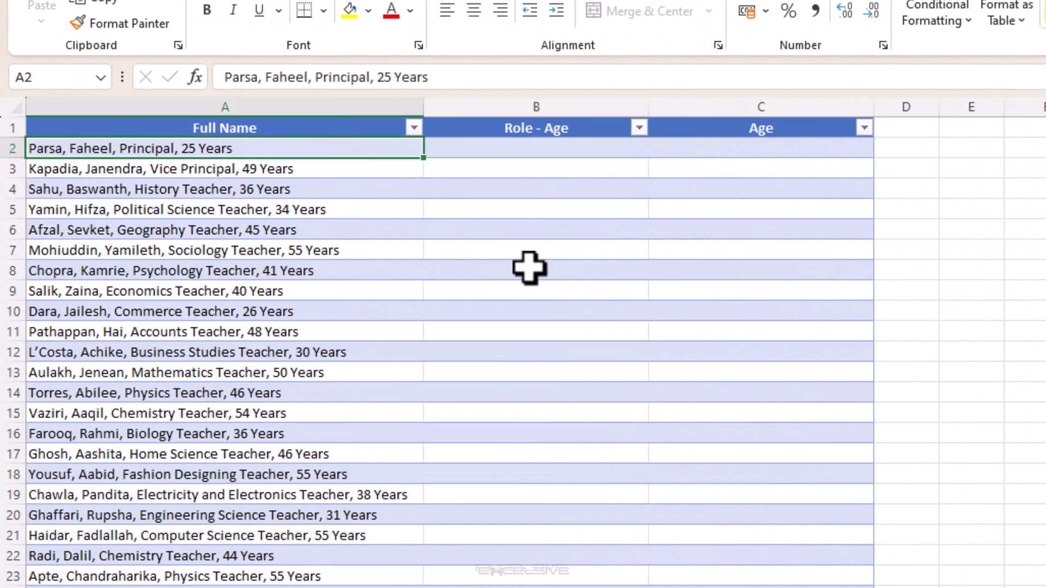
click(552, 151)
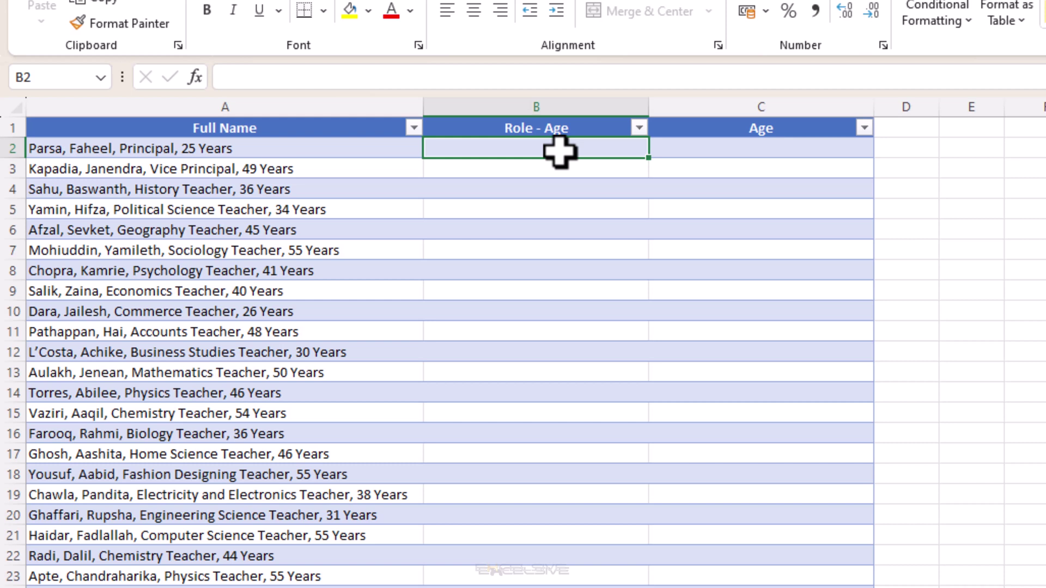
text(=)
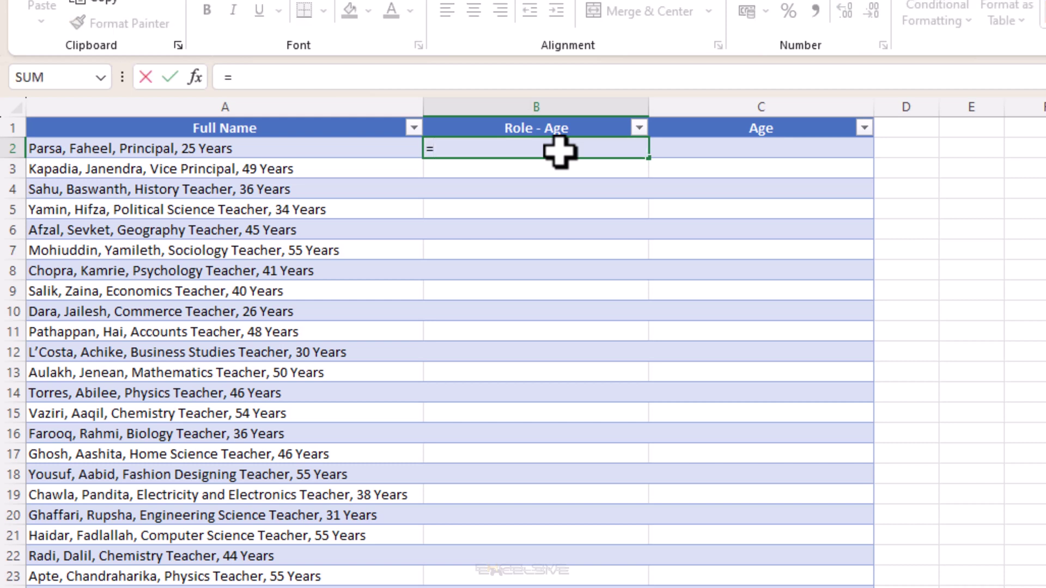
text(text)
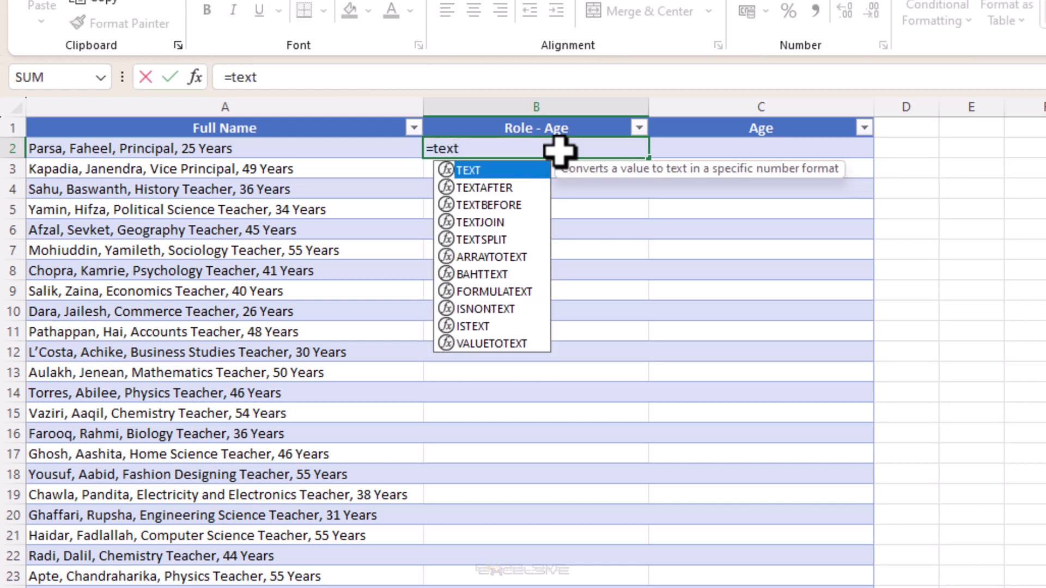
key(Down)
key(Tab)
key(Left)
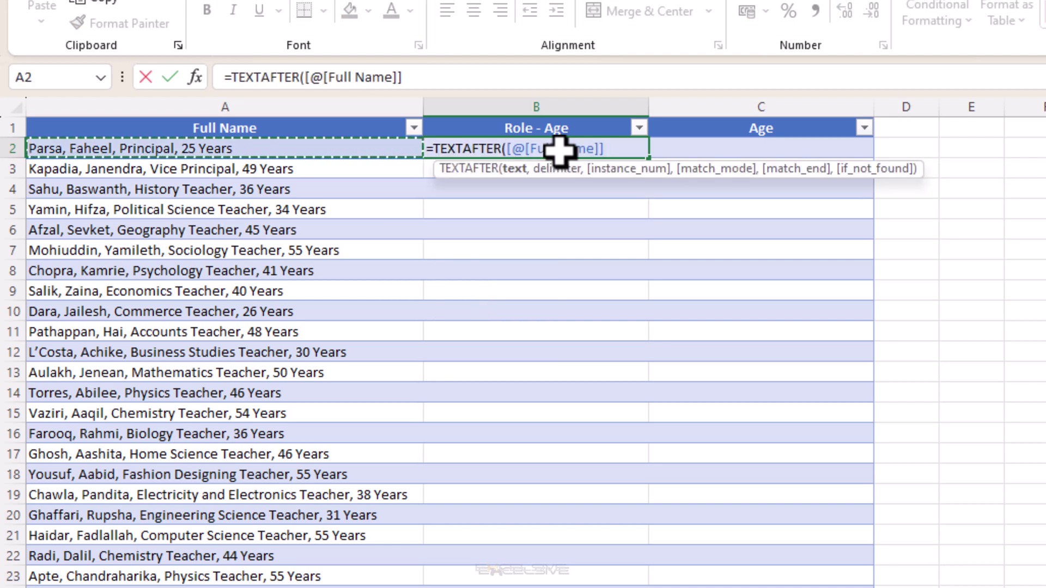
text(,)
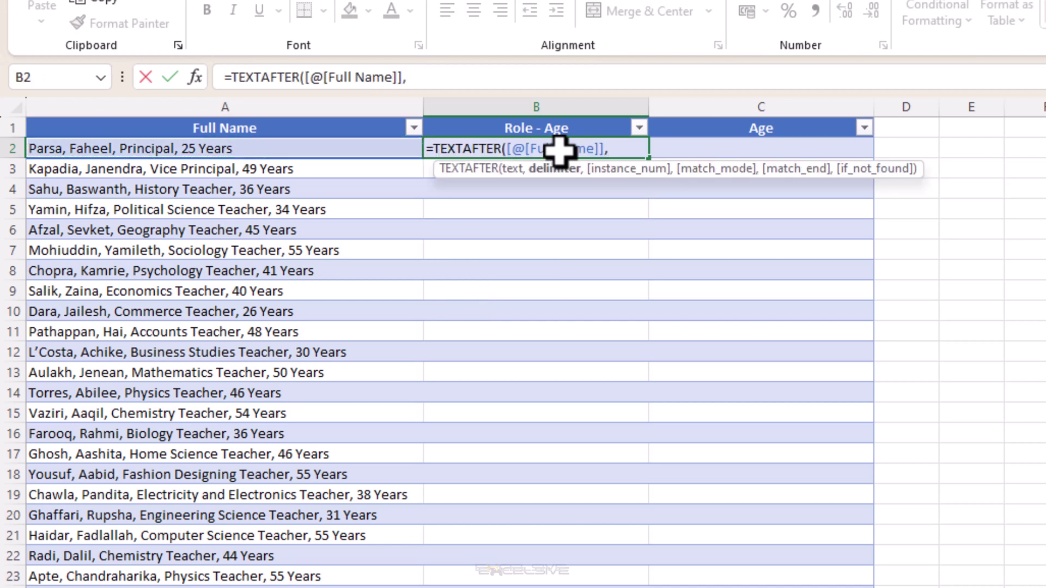
text(", ",)
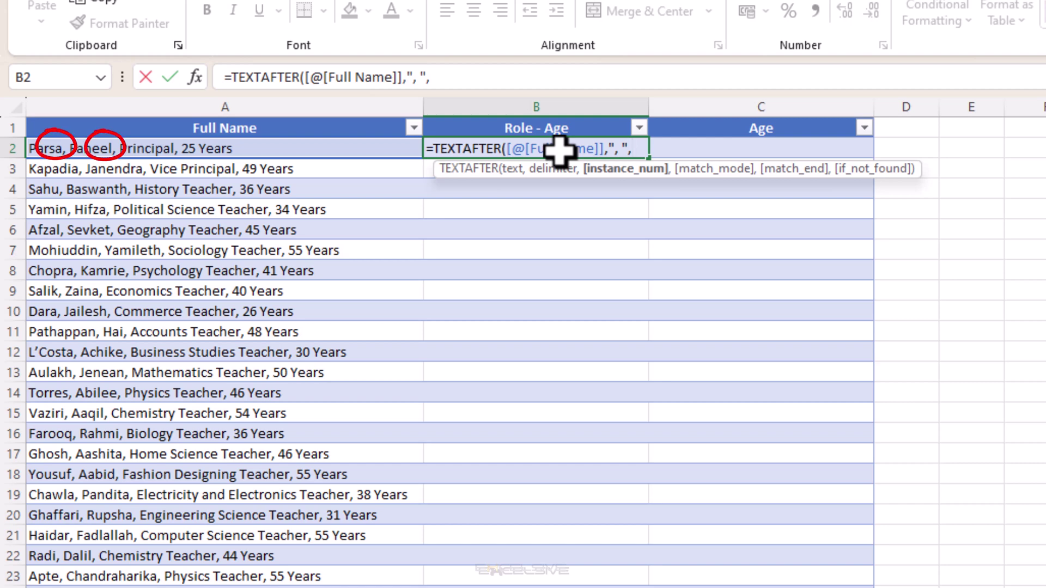
text(2)
key(Return)
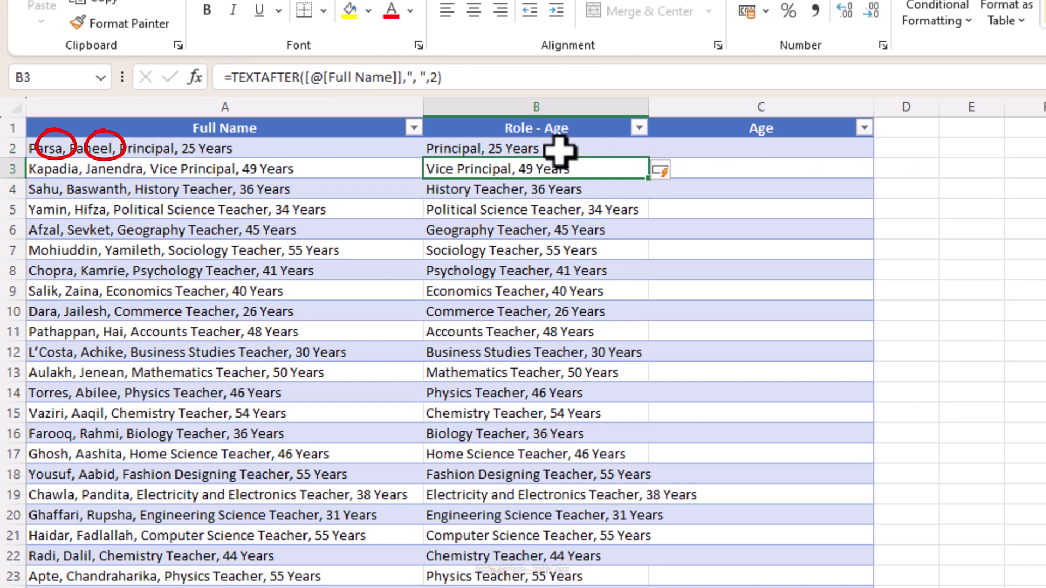
Step: Wrap the B2 Role - Age formula in SUBSTITUTE to replace ", " with " - ", giving =SUBSTITUTE(TEXTAFTER([@[Full Name]],", ",2),", "," - ")
click(559, 152)
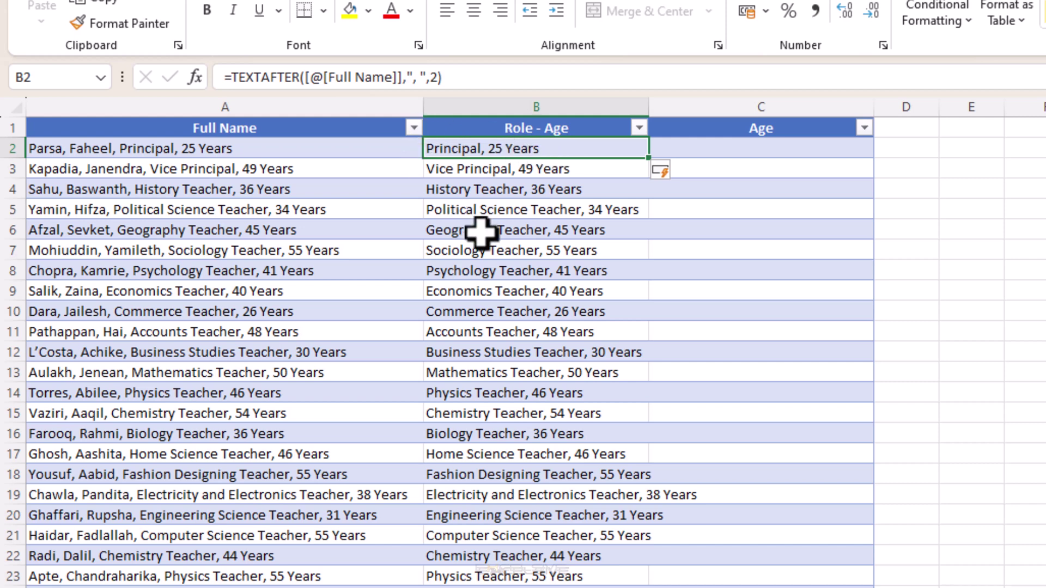
click(235, 80)
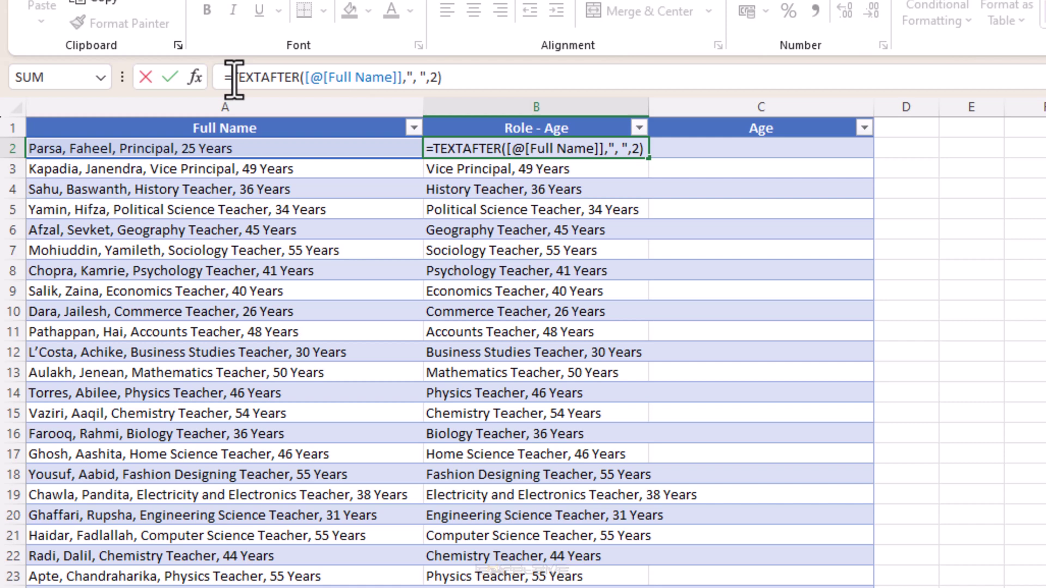
text(subs)
key(Tab)
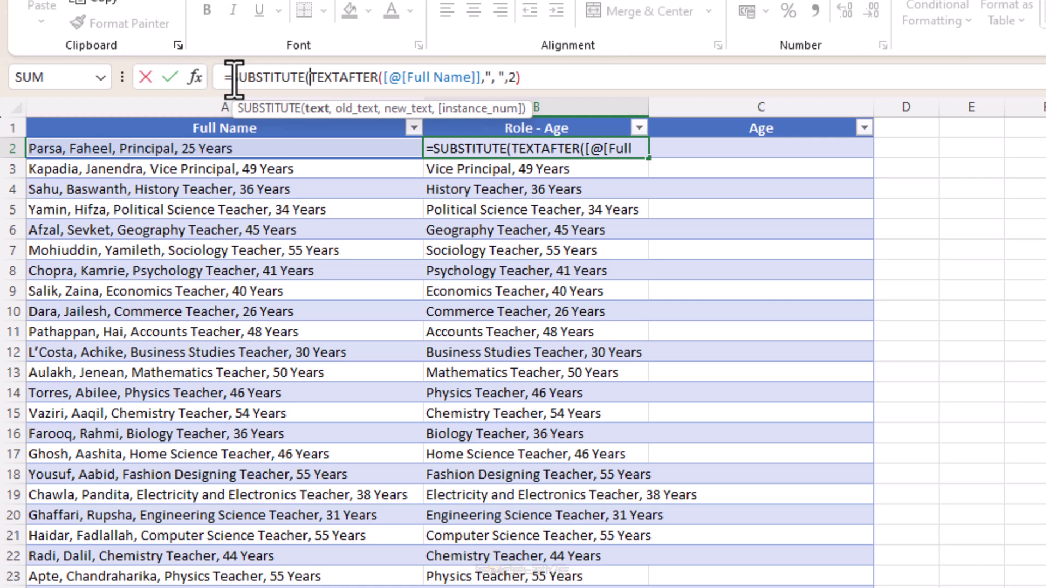
key(End)
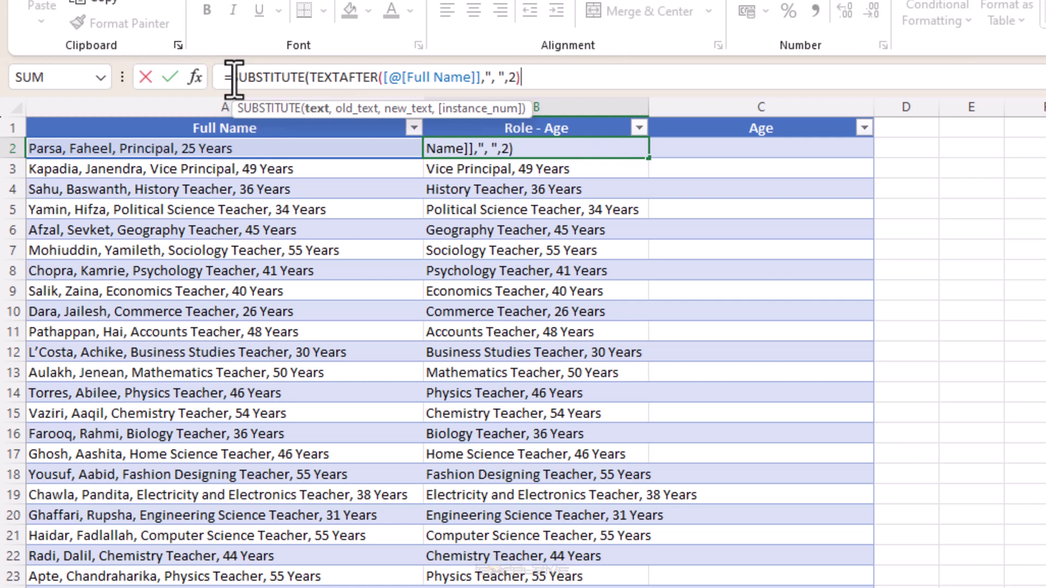
key(Left)
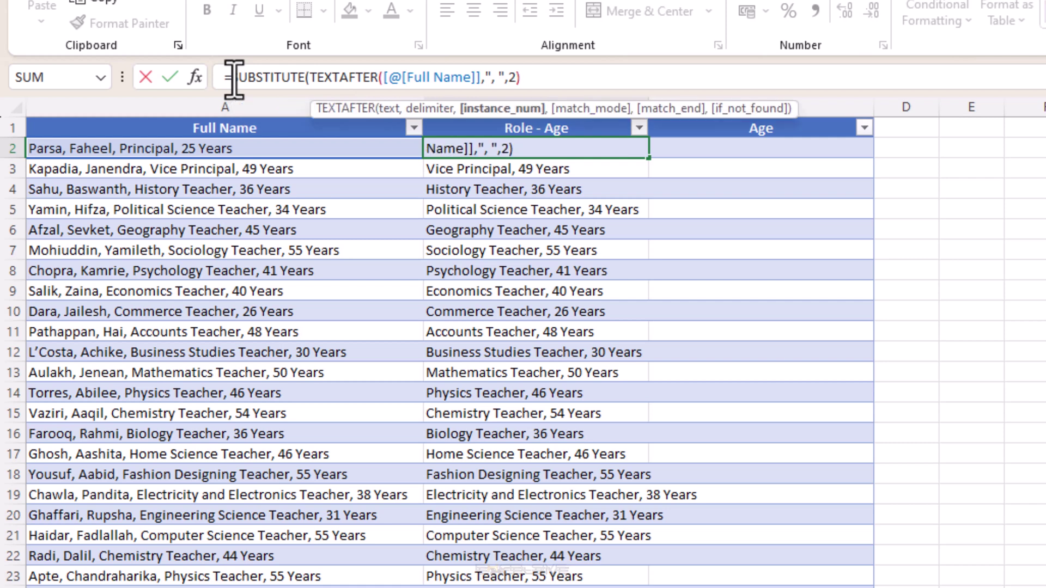
key(Right)
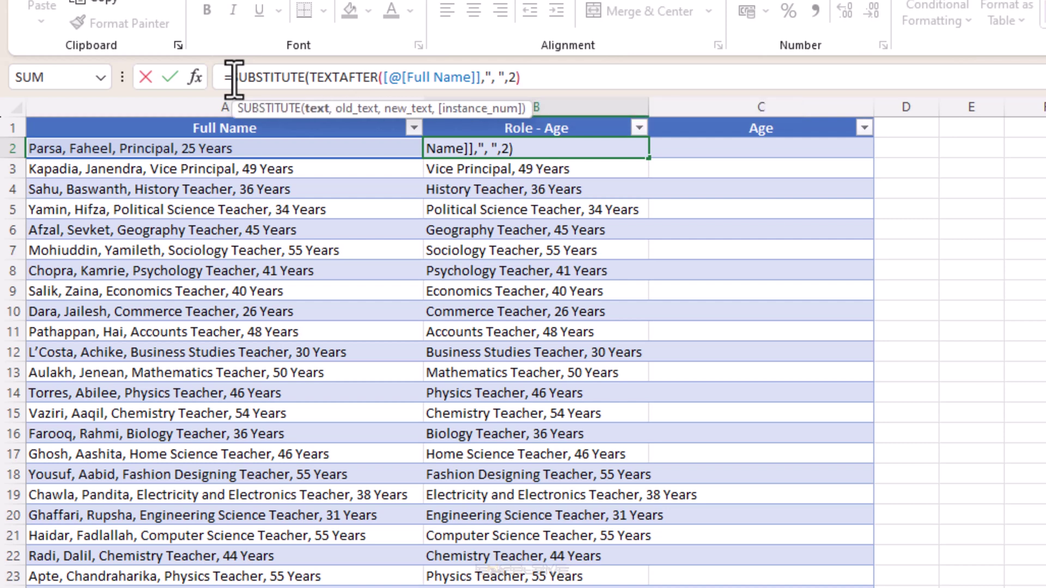
text(,", ")
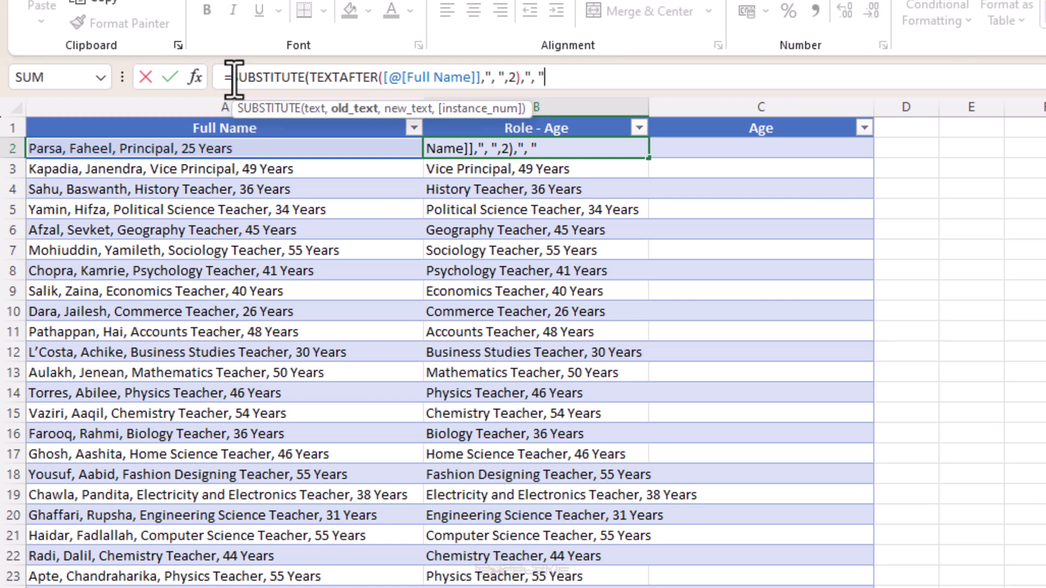
text(, ")
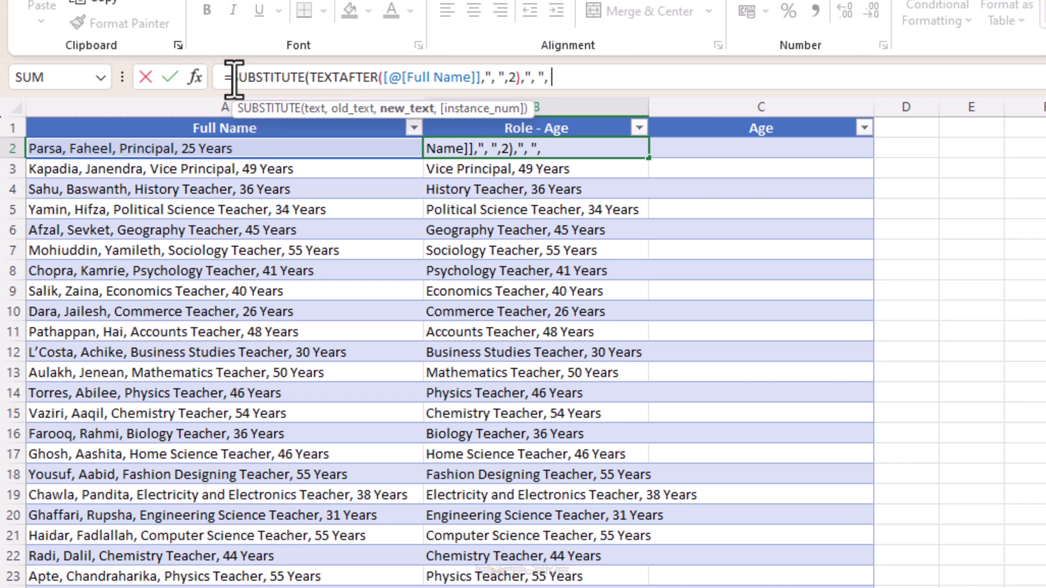
key(BackSpace)
key(BackSpace)
text(" - "))
key(Return)
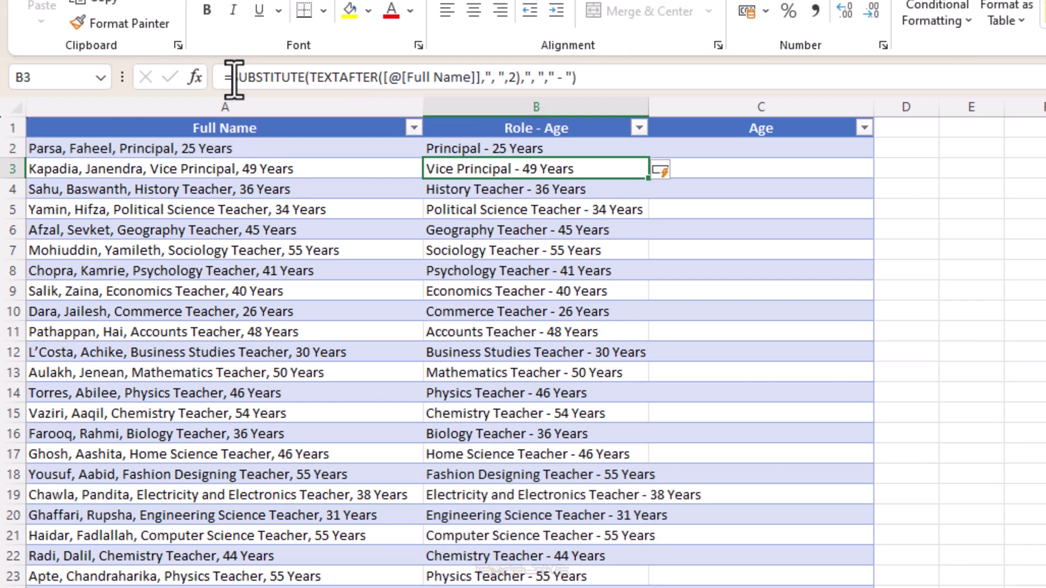
Step: Fill the Age column from C2 with =TEXTAFTER([@[Full Name]],", ",3), extracting the text after the third comma
key(Up)
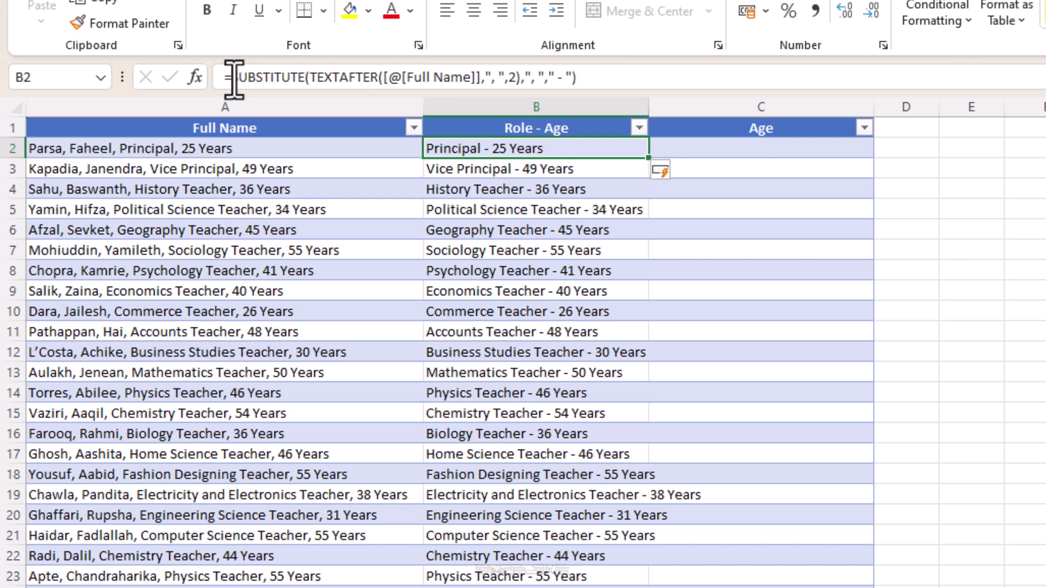
key(Right)
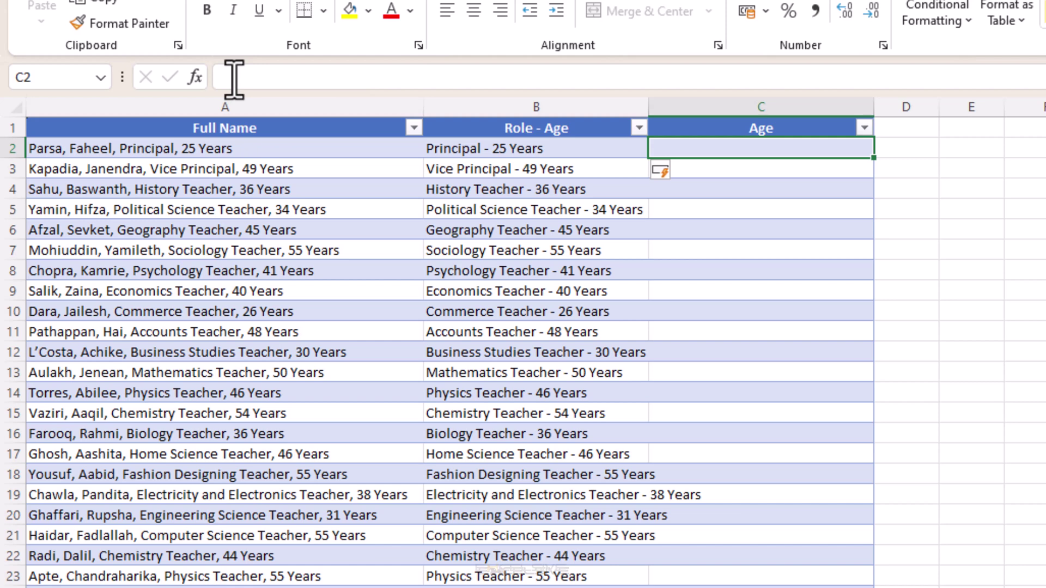
text(=text)
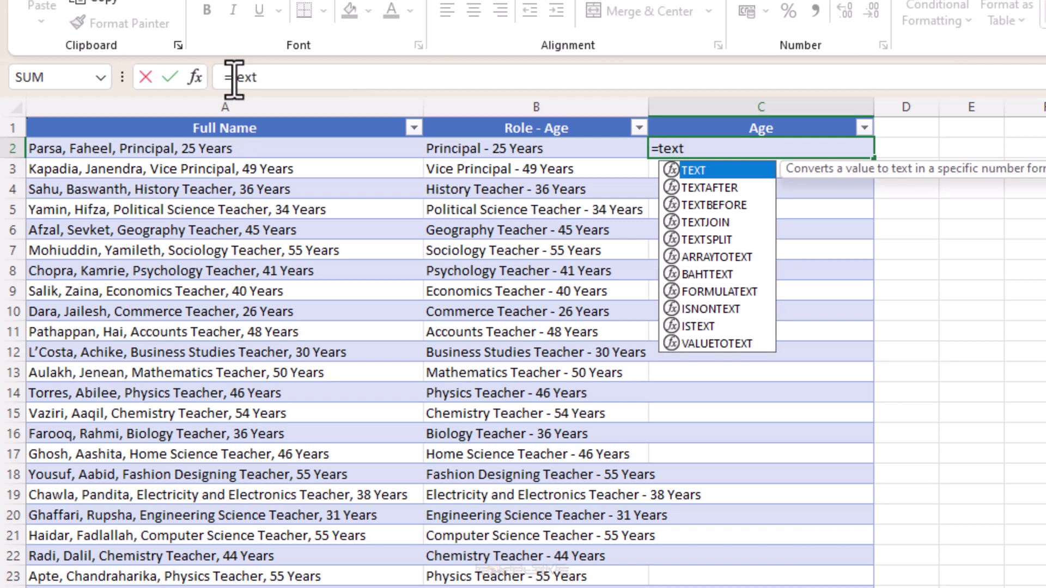
key(Down)
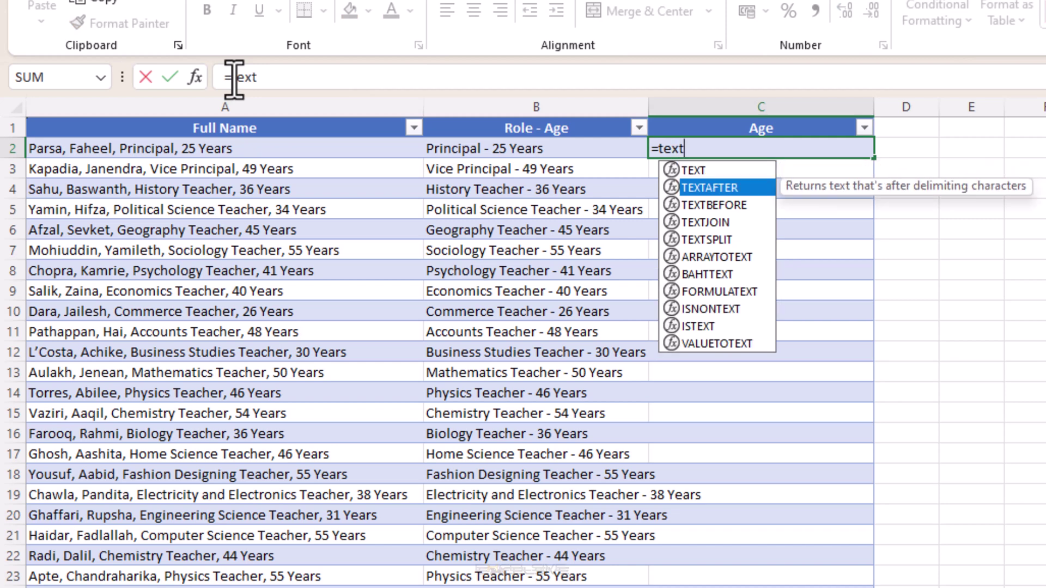
key(Tab)
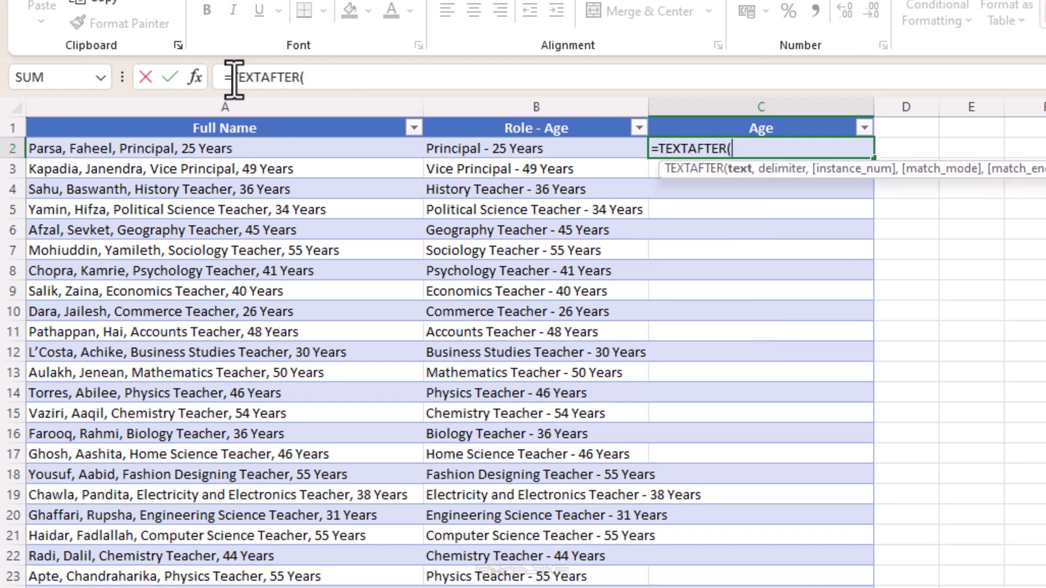
key(Left)
key(Left)
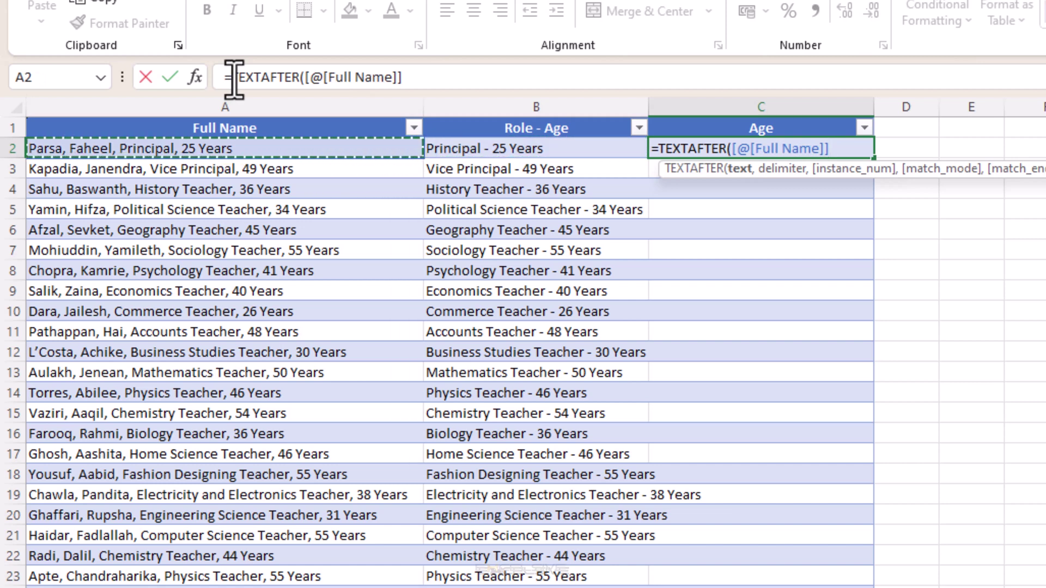
text(,)
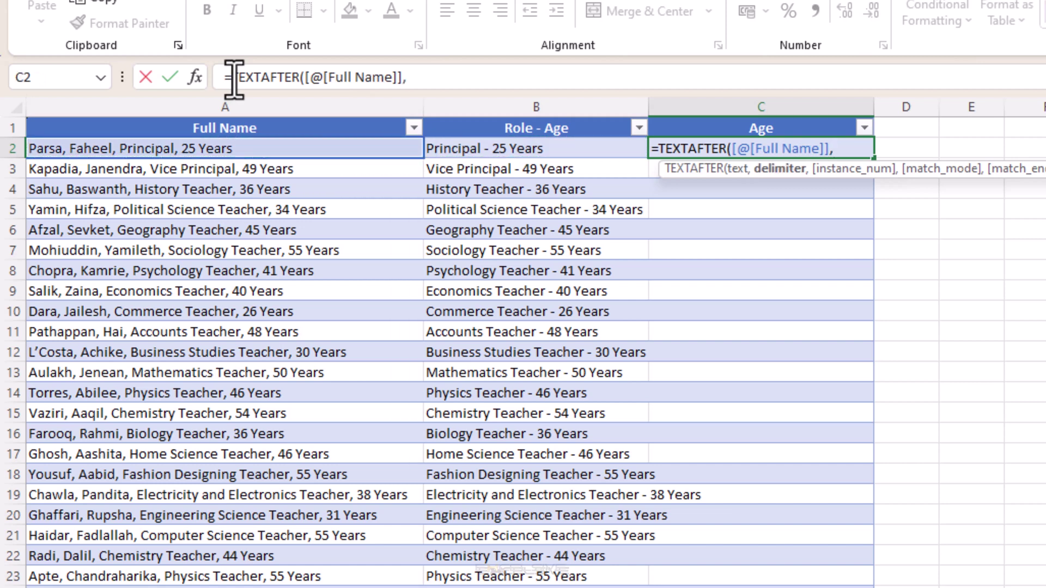
text(", ",3))
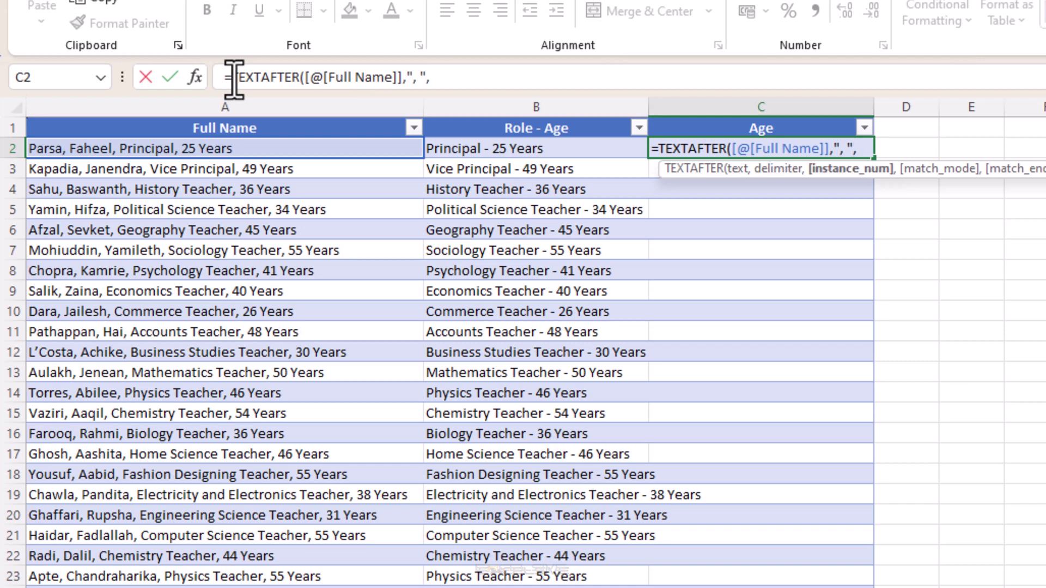
key(ctrl+Return)
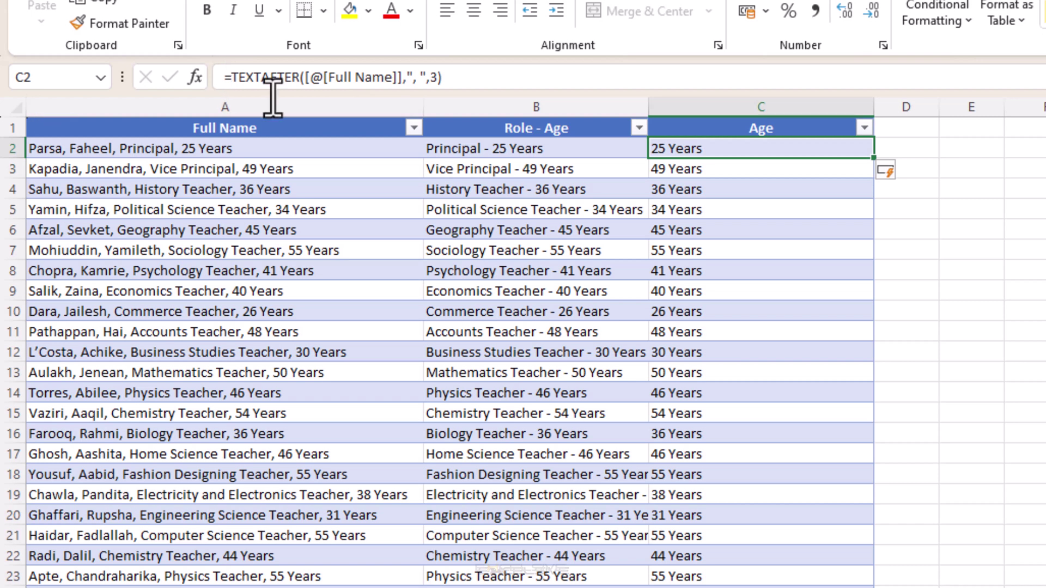
Step: Strip " Years" from the Age column by changing the C2 formula to =SUBSTITUTE(TEXTAFTER([@[Full Name]],", ",3)," Years","")
click(238, 77)
text(subs)
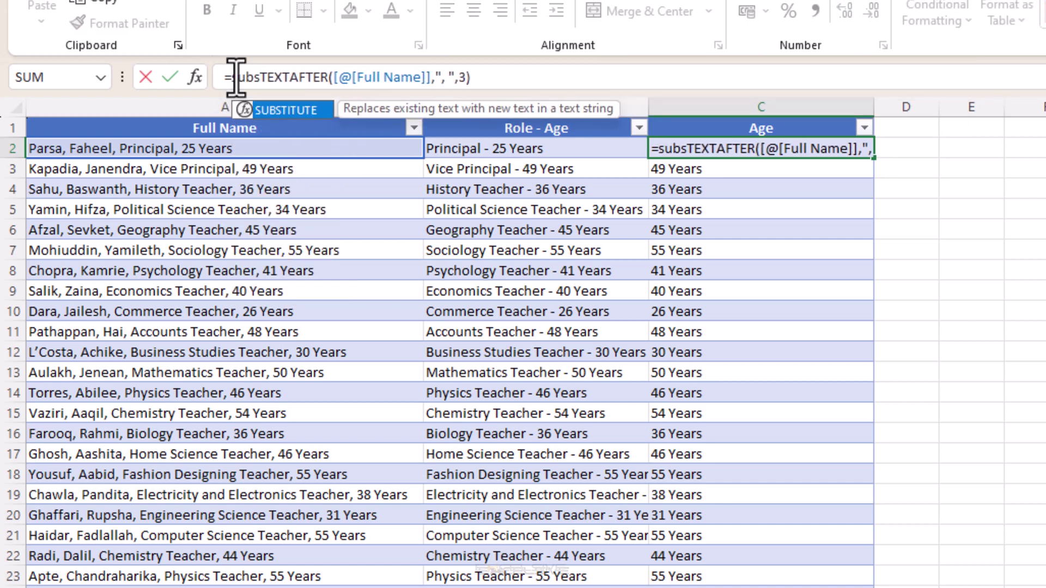
key(Tab)
key(End)
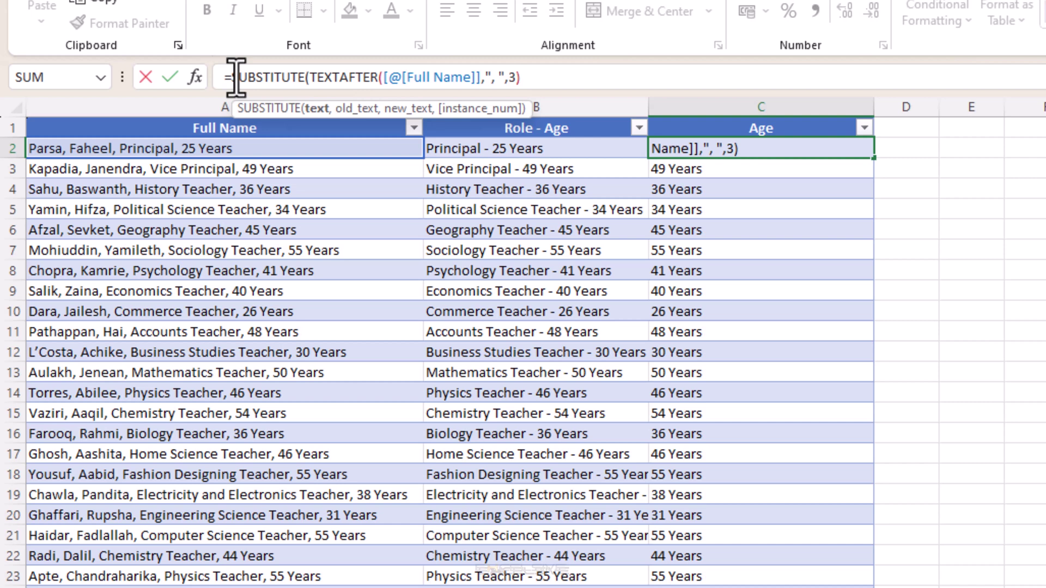
text(,)
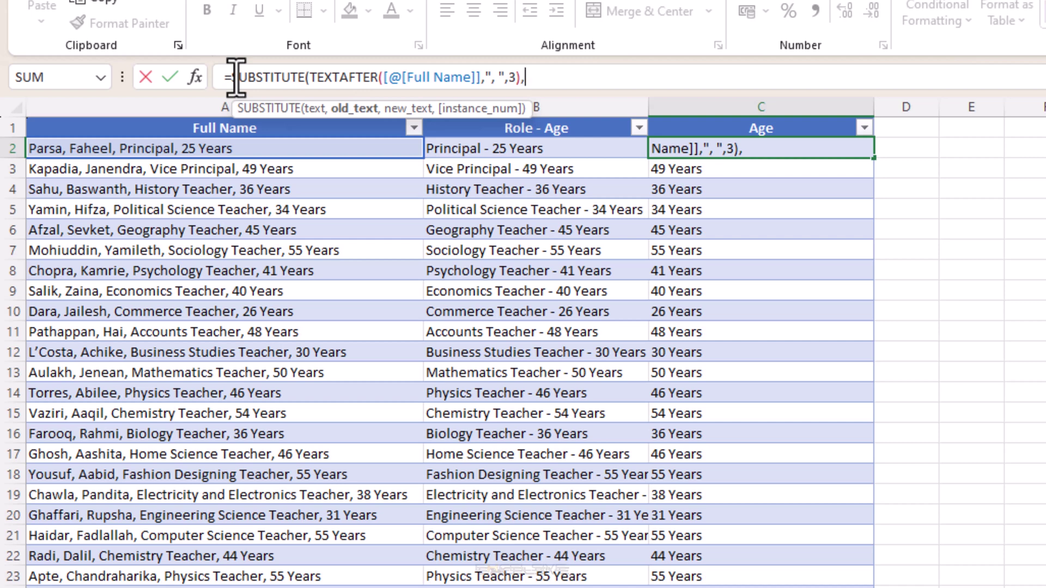
text(")
text(Ya)
key(BackSpace)
text(ears")
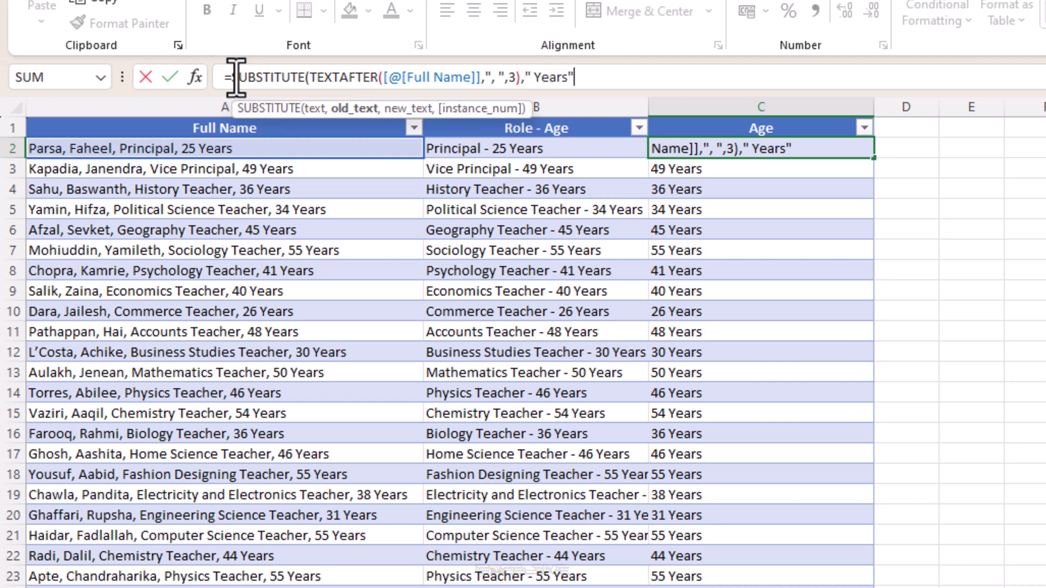
text(,""))
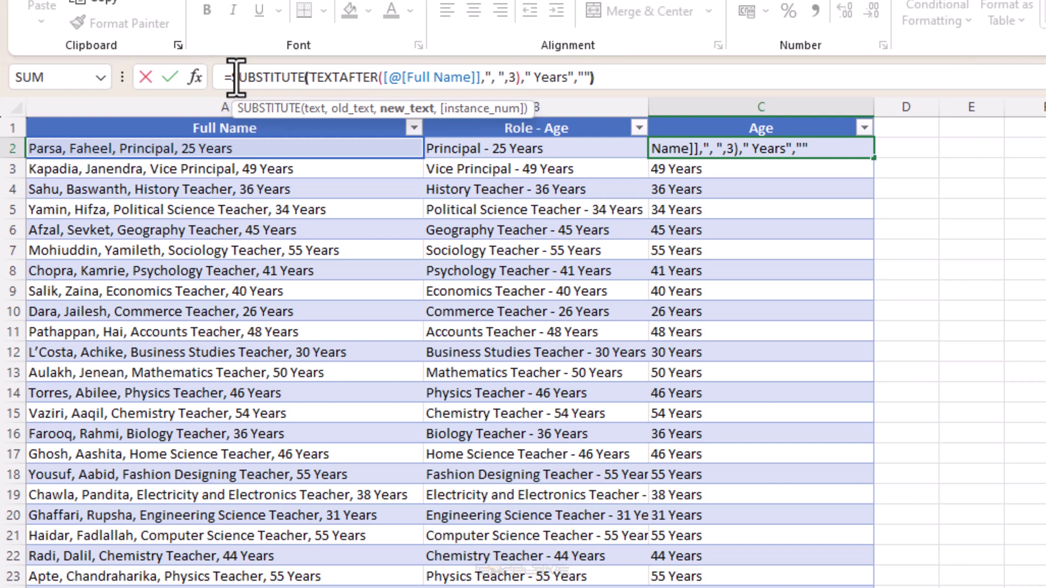
key(Return)
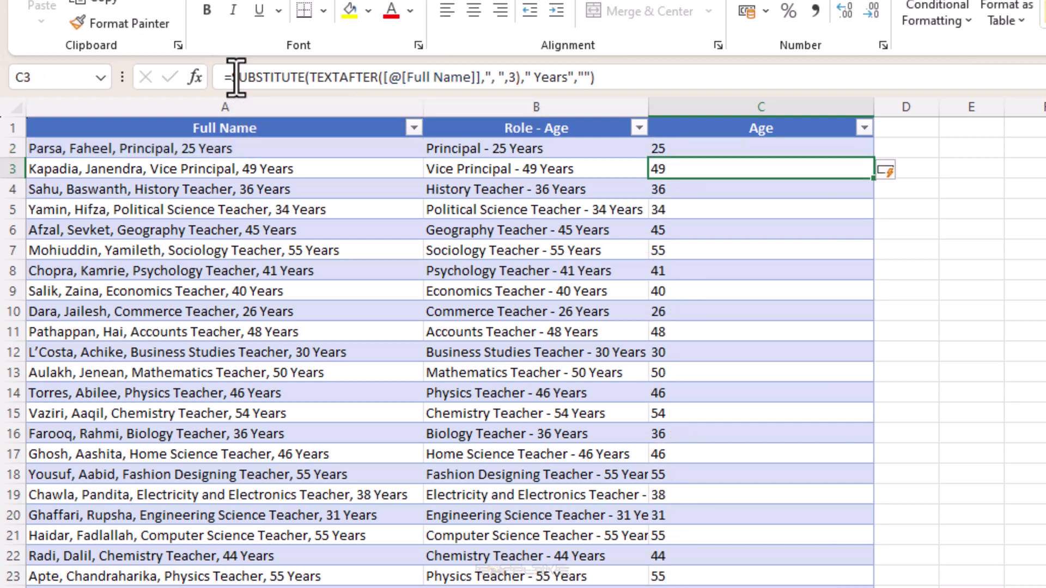
Step: Add a new table column headed Check in cell D1, next to the Age column
key(Up)
key(Right)
key(Up)
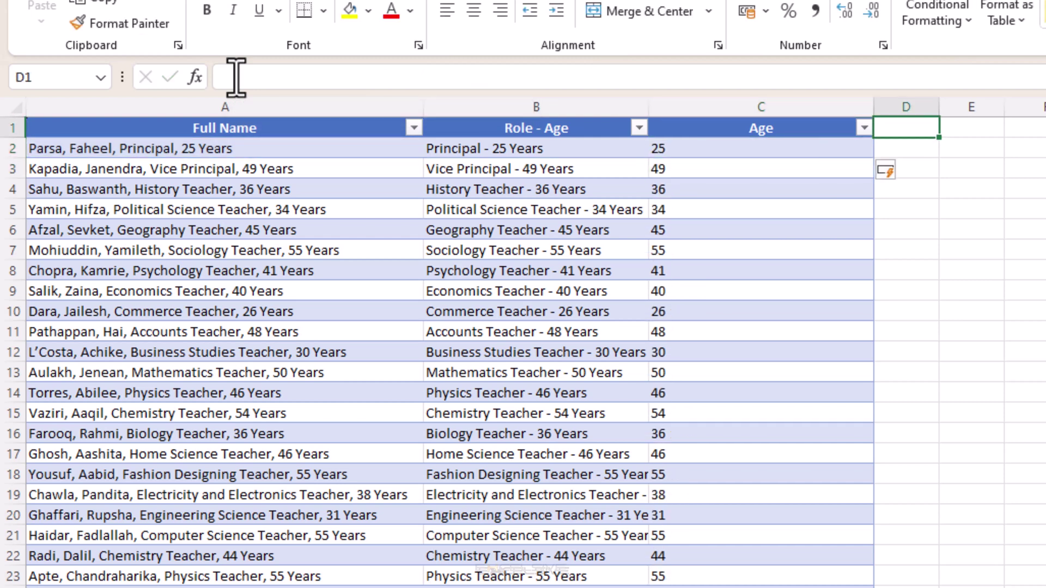
text(Check)
key(Return)
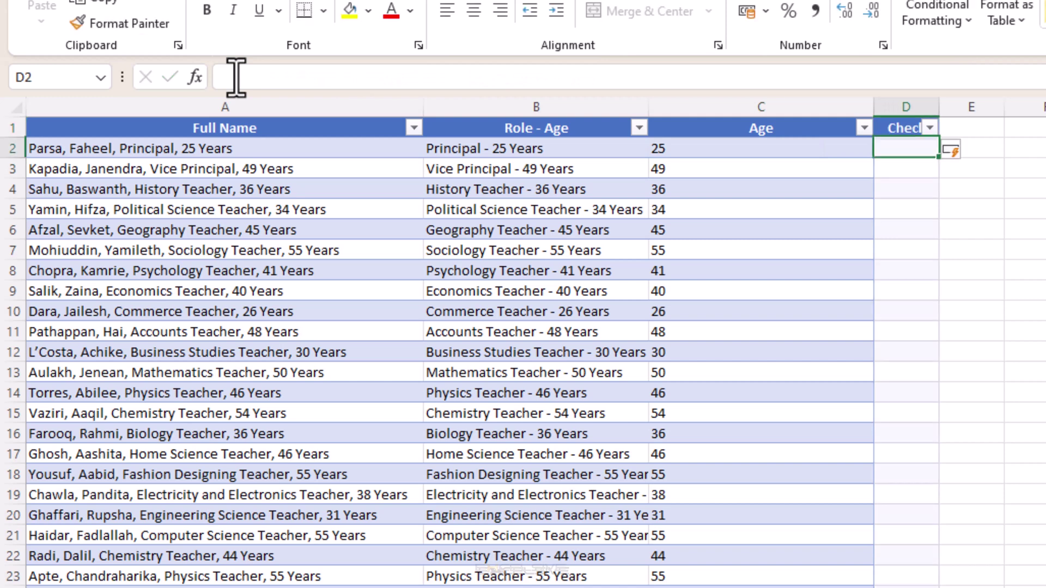
text(=)
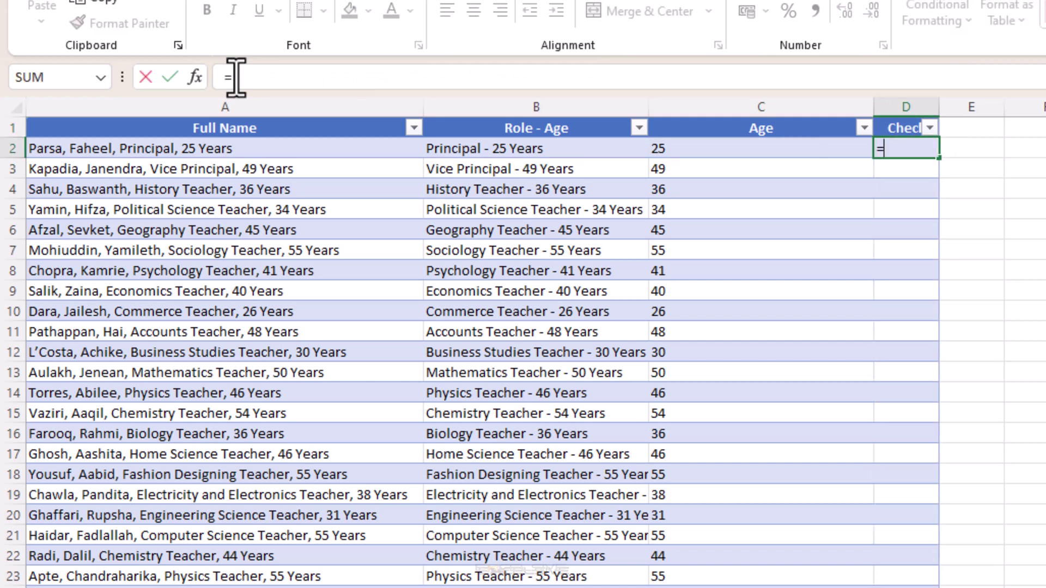
key(Left)
text(+20)
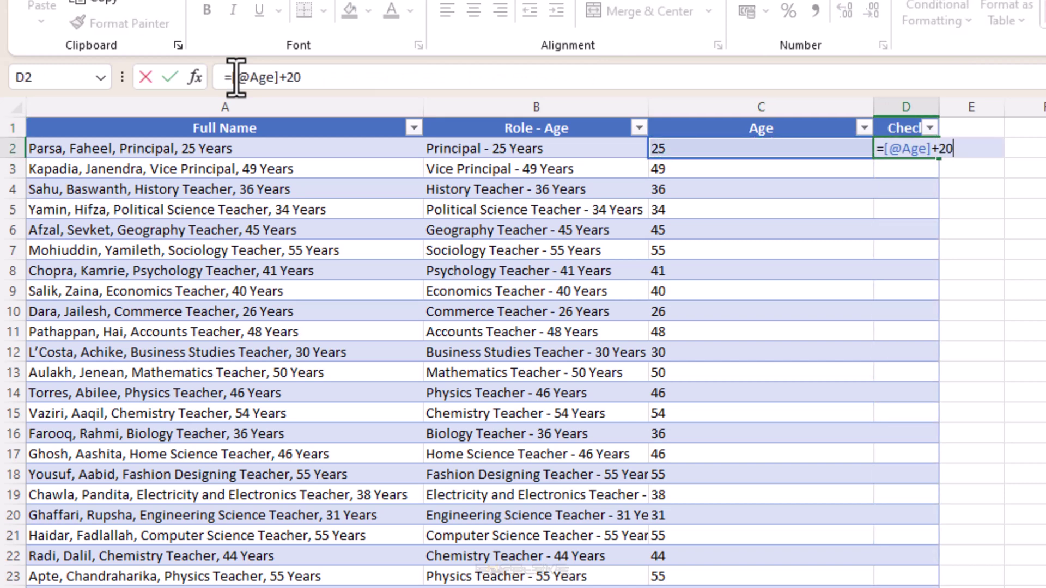
key(Return)
key(Up)
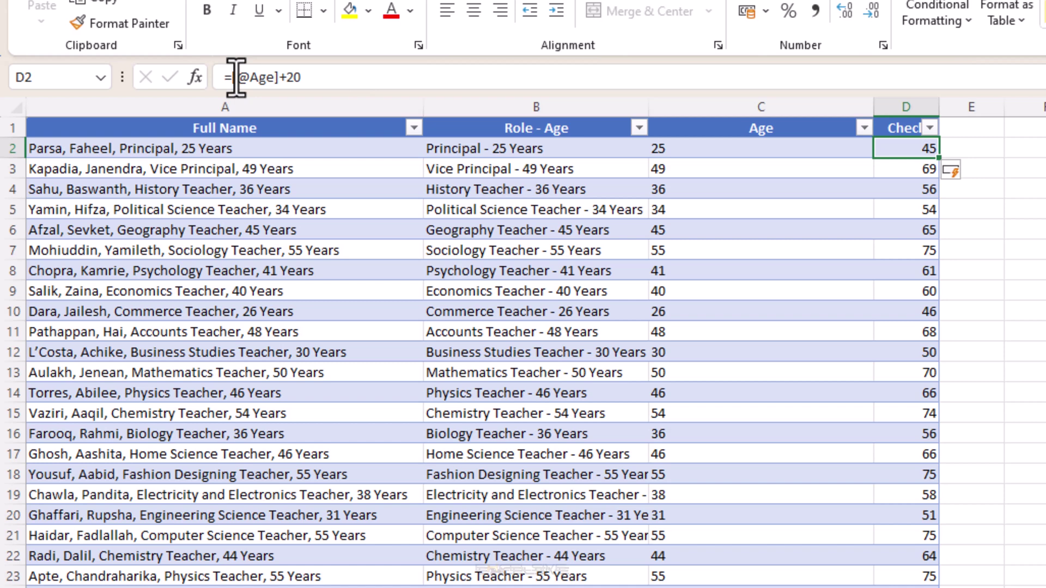
Step: Add another table column headed End in cell E1, next to the Check column
key(Up)
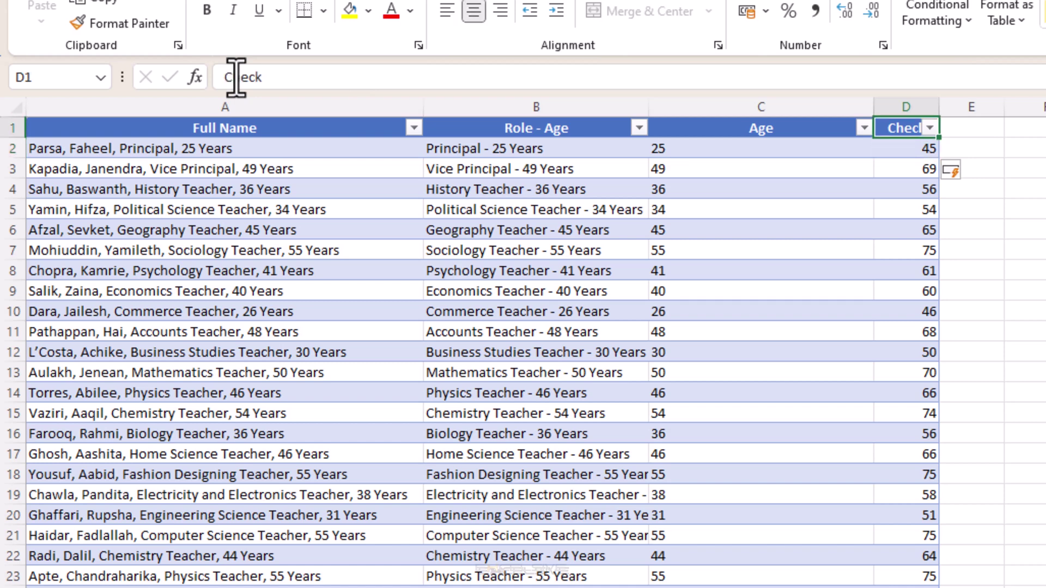
key(Right)
text(End)
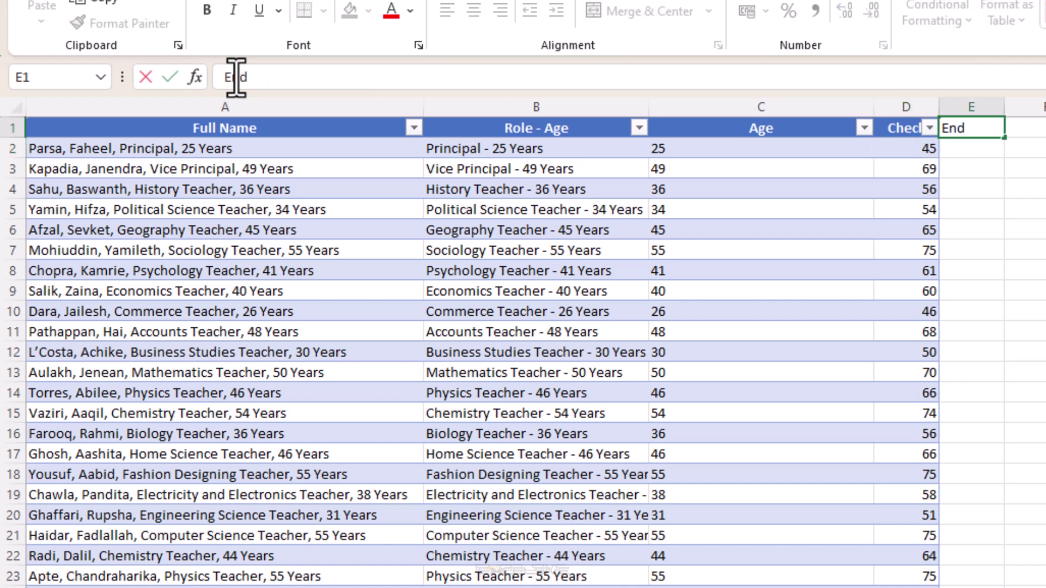
key(Return)
Step: Fill the End column from E2 with =TEXTAFTER([@[Full Name]],", ",-1) to extract the text after the last delimiter
text(=)
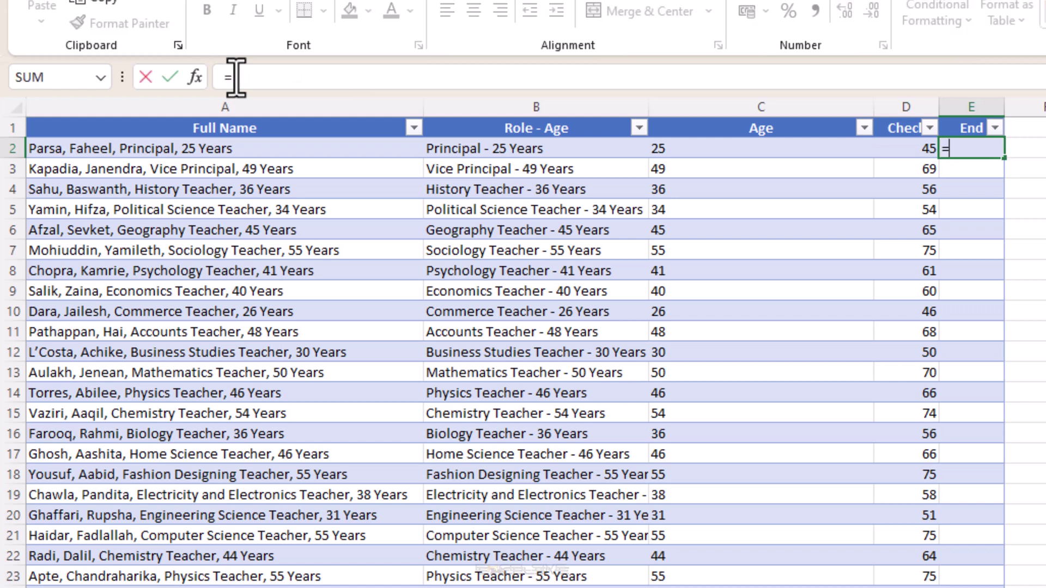
text(text)
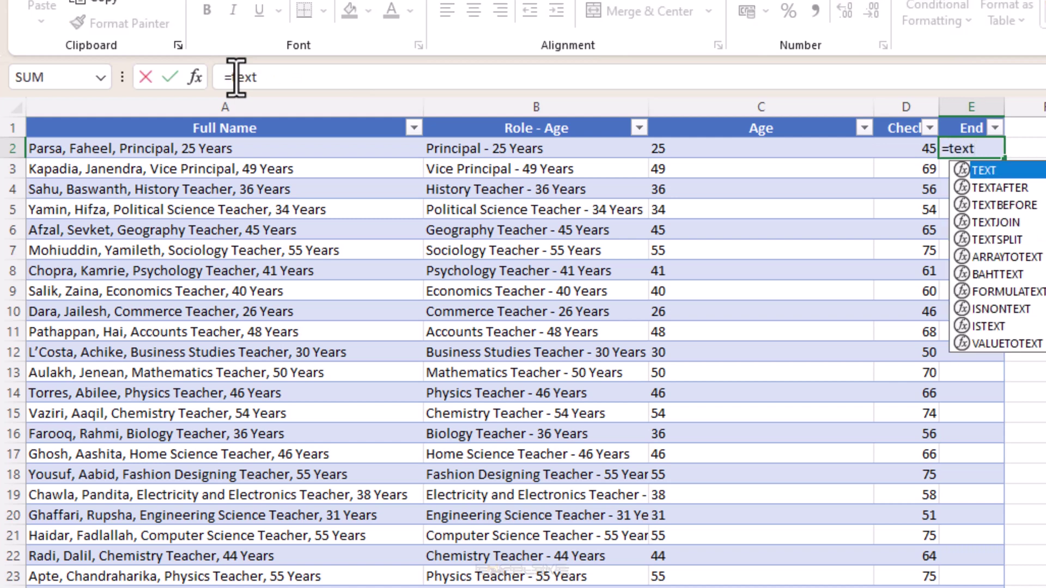
key(Down)
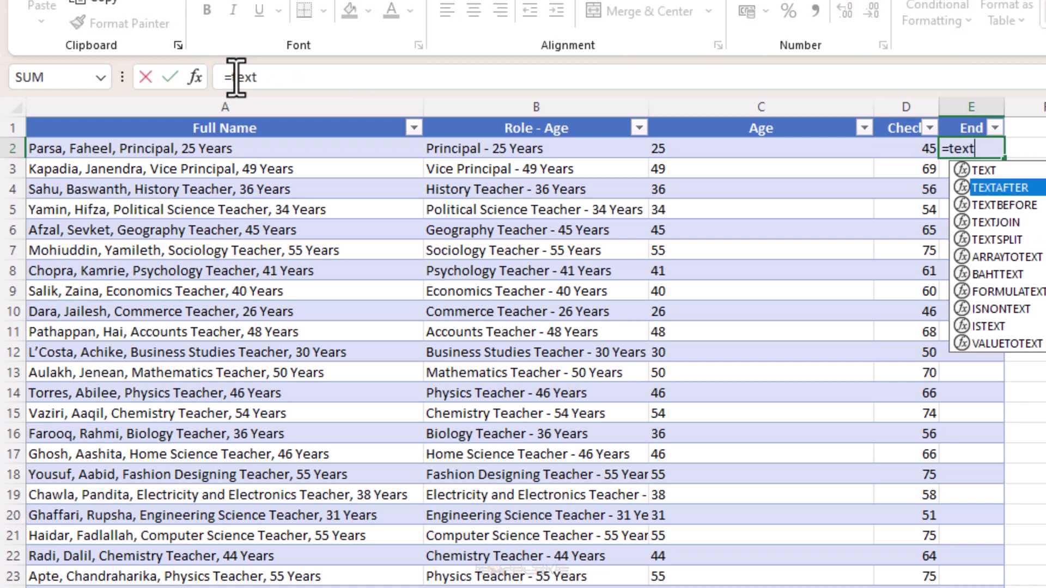
key(Tab)
key(Left)
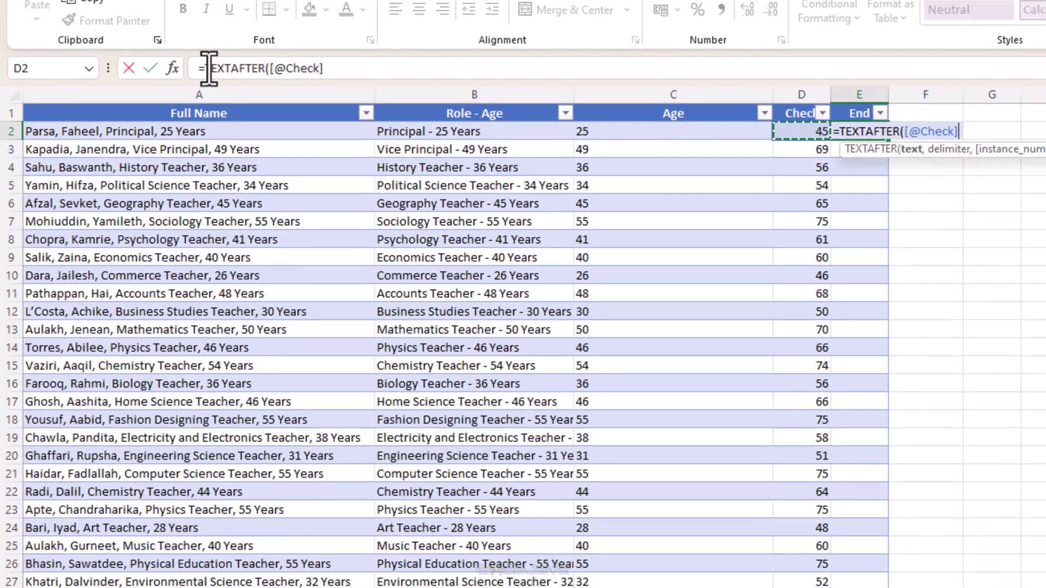
key(Left)
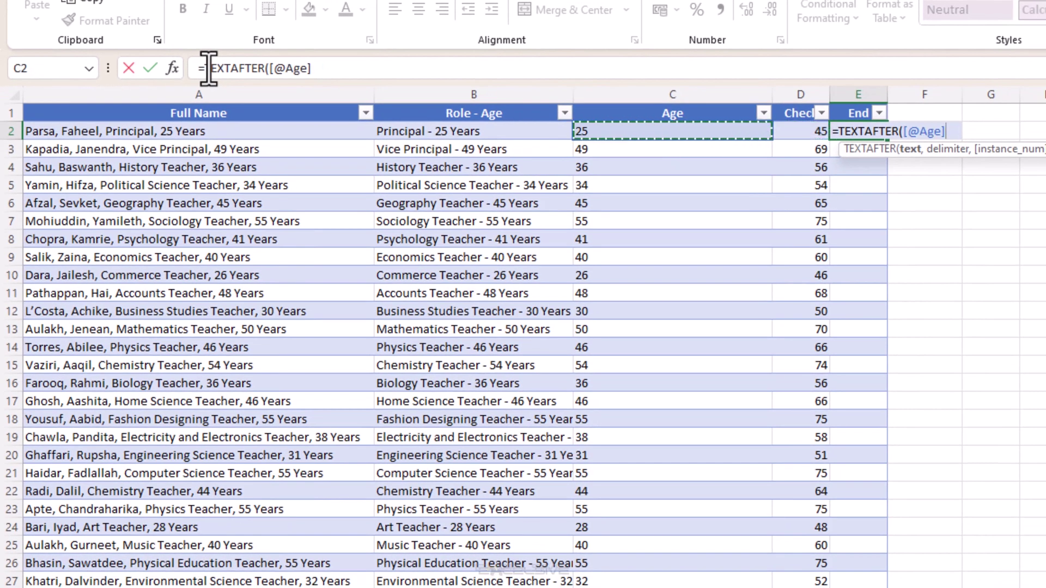
key(Left)
key(Left)
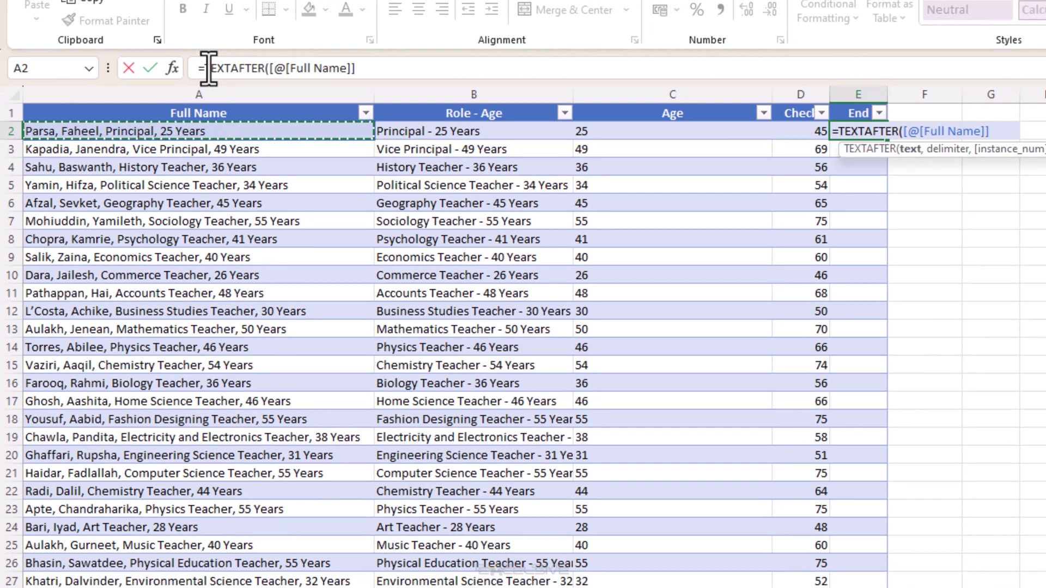
text(,)
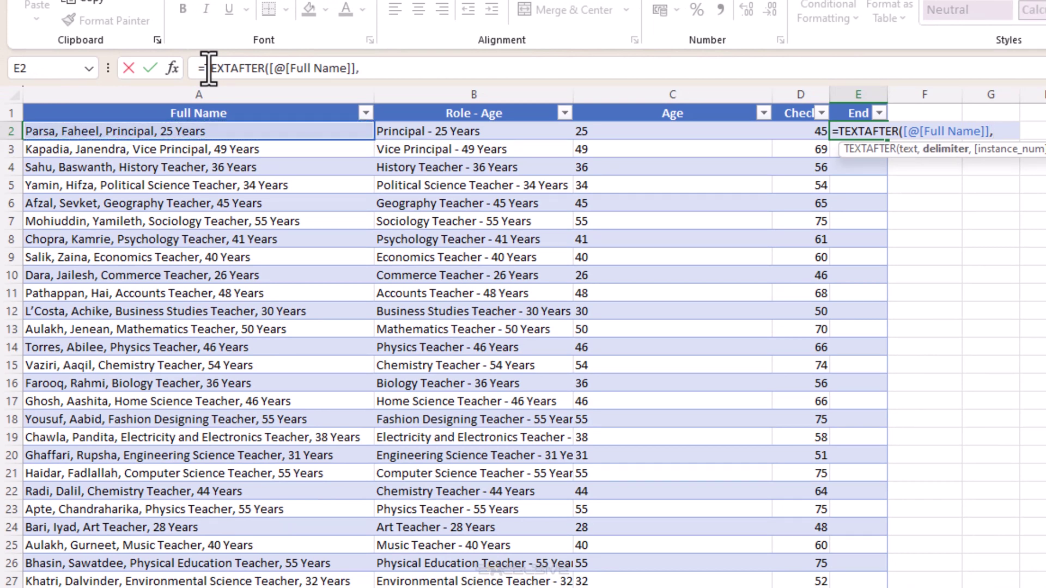
text(", ",-1))
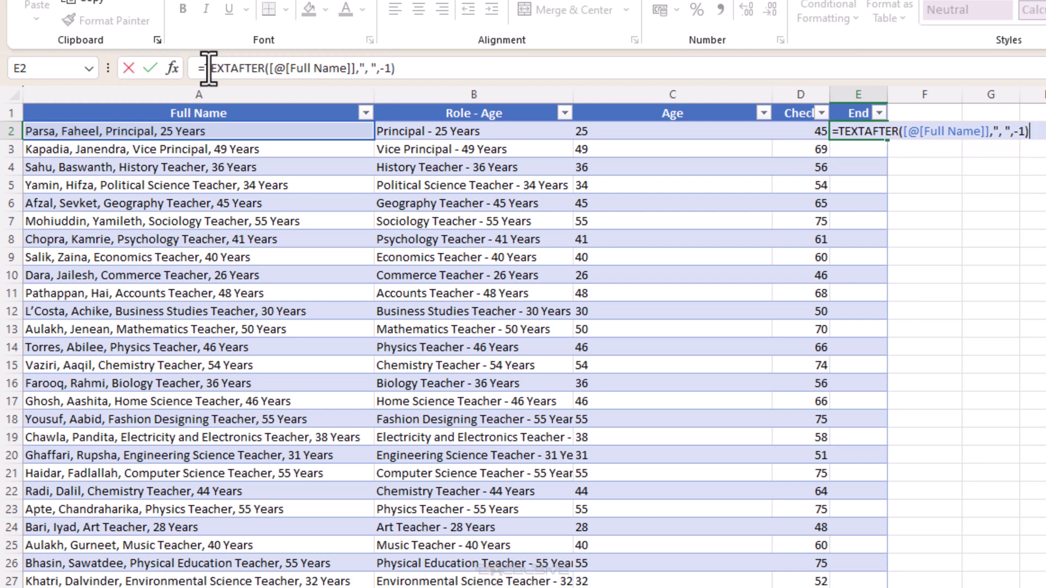
key(Return)
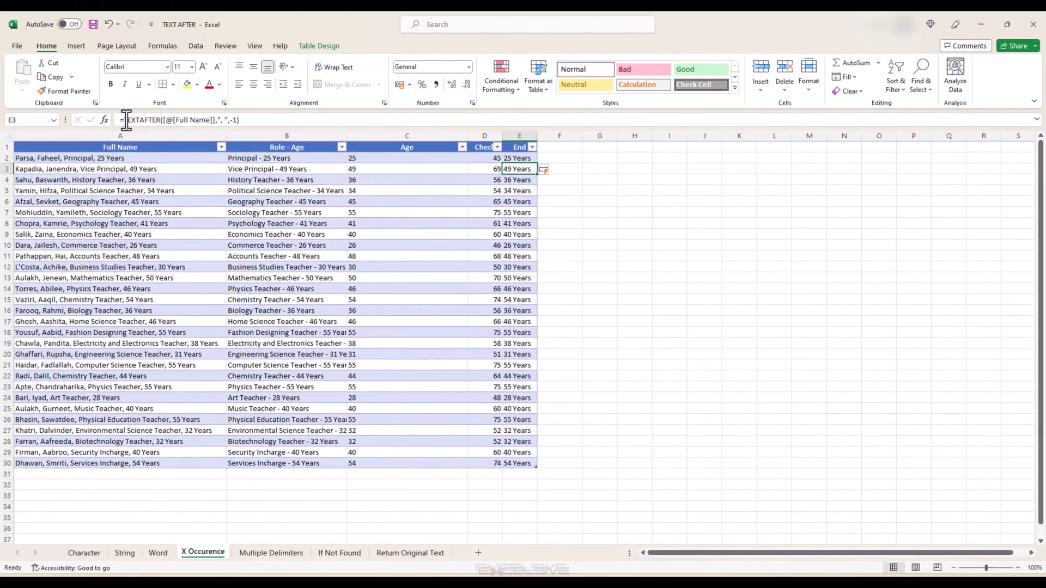
click(264, 553)
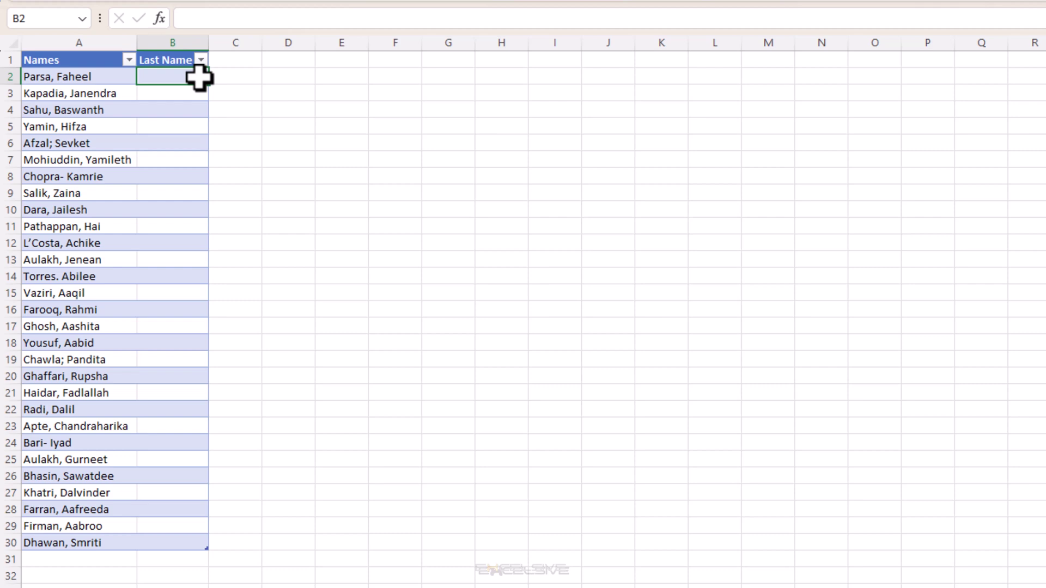
text(=text)
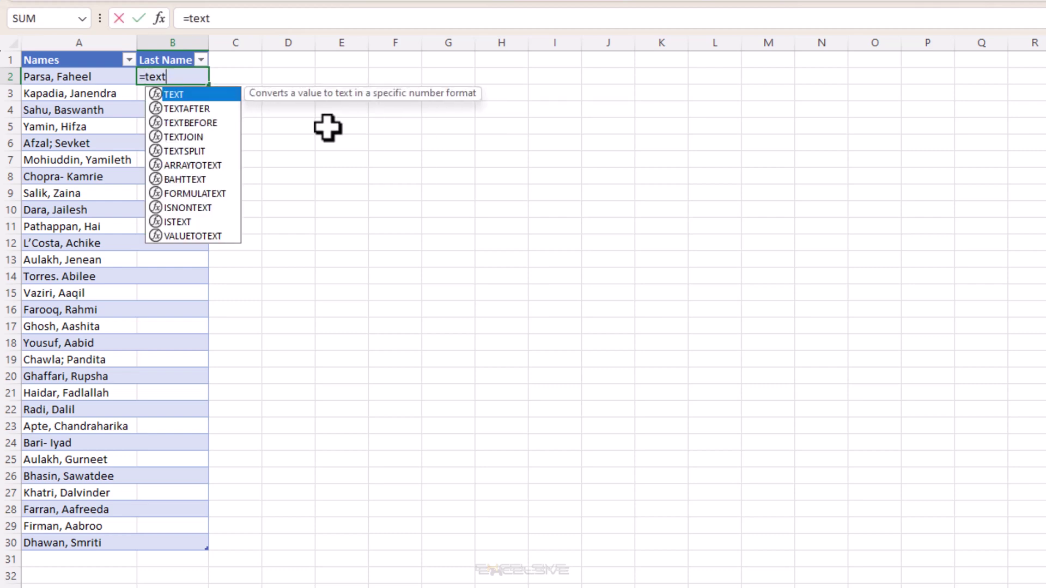
key(Down)
key(Tab)
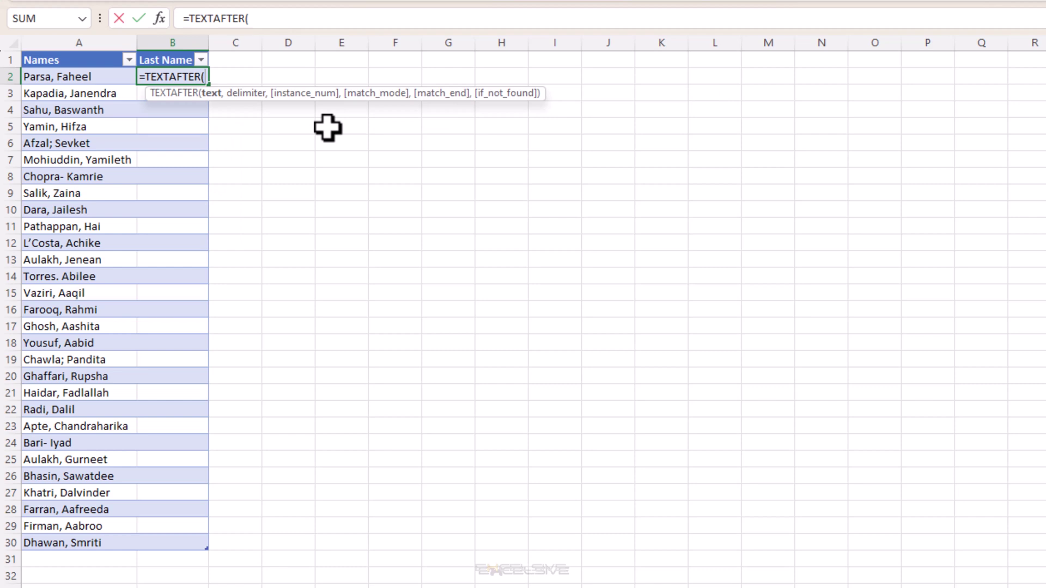
key(Left)
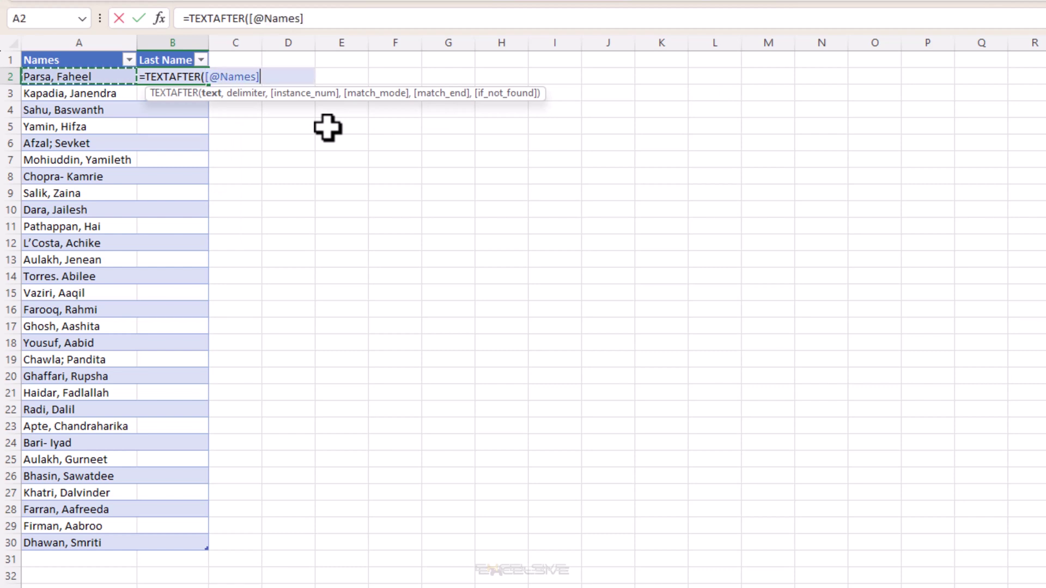
text(,)
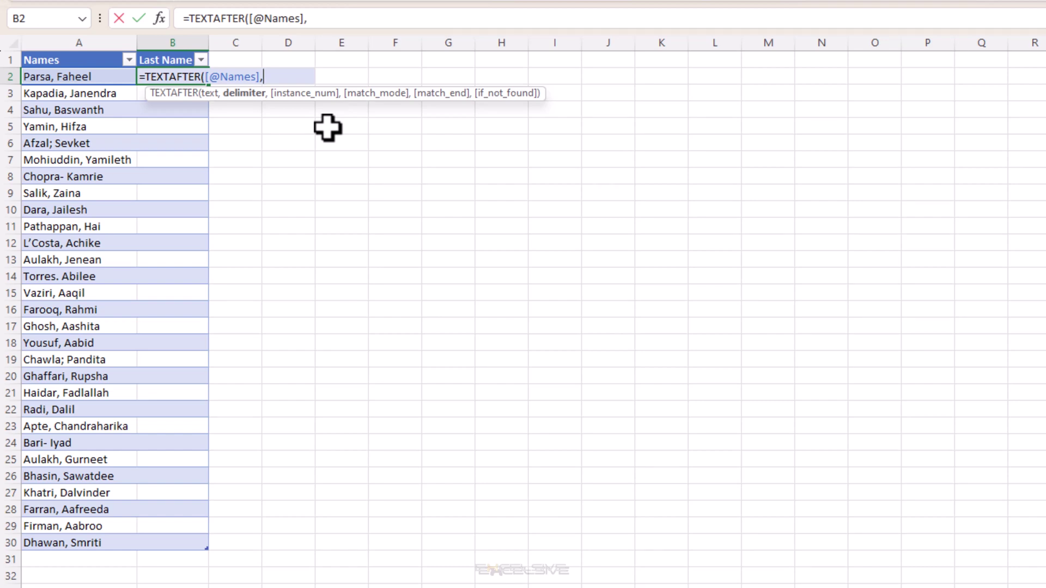
text({)
text(", ",";",")
text(-)
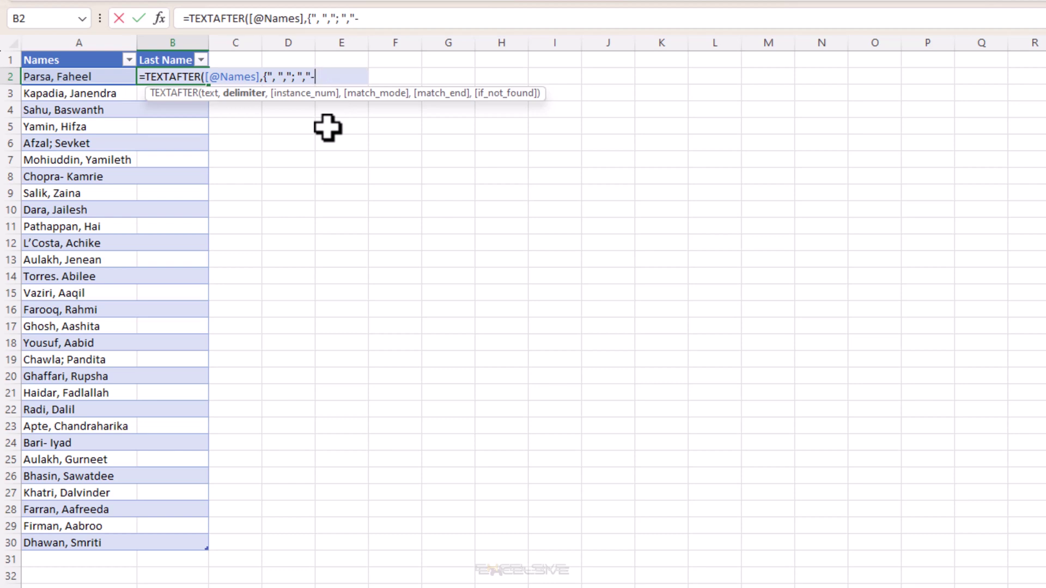
text( ",". "})
text())
key(Return)
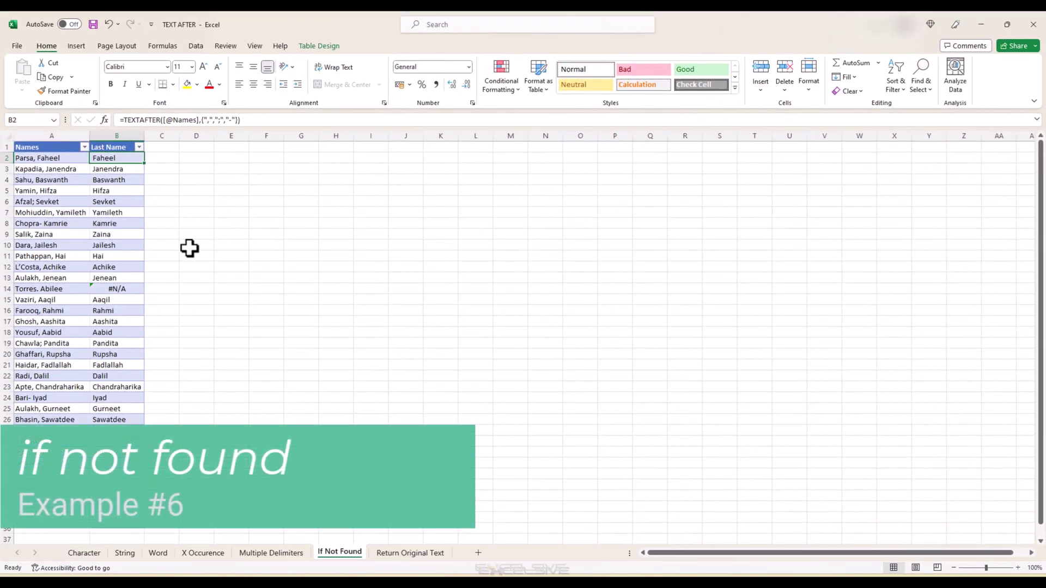
Step: On the If Not Found sheet, add "New delimiter" as the if_not_found argument of the B2 formula, leaving the optional arguments before it empty
click(137, 289)
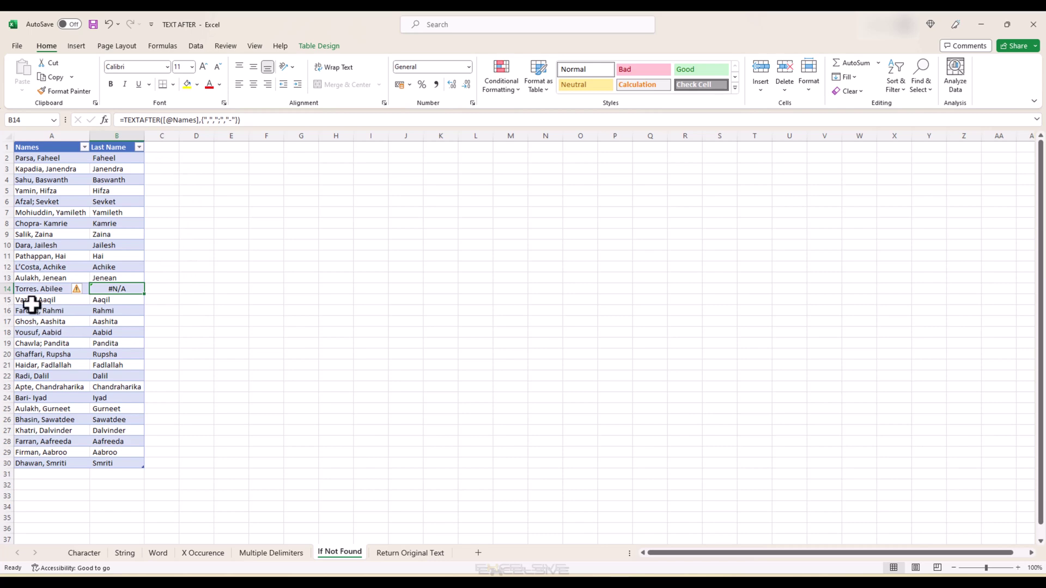
click(183, 293)
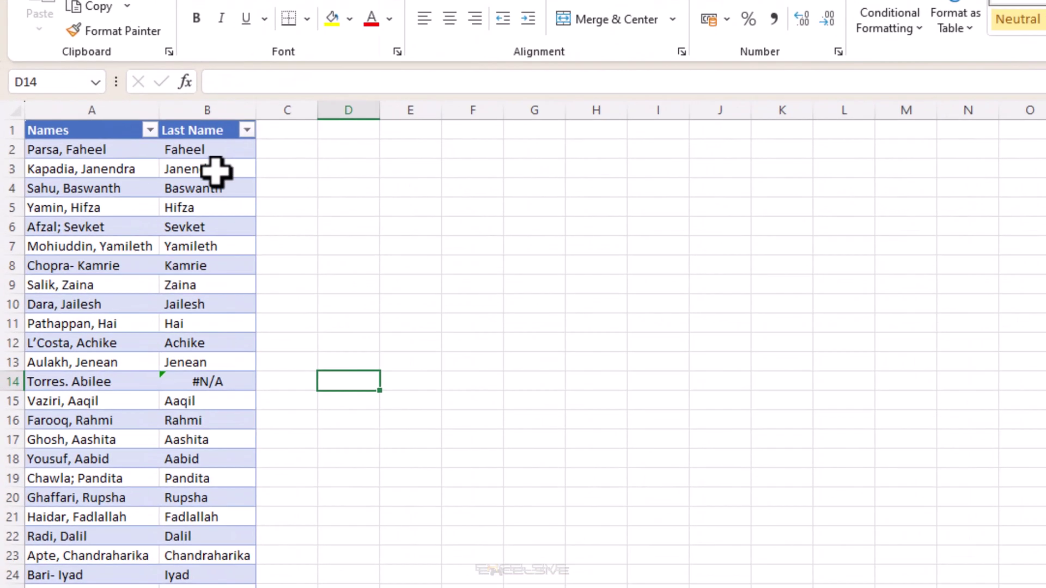
click(120, 158)
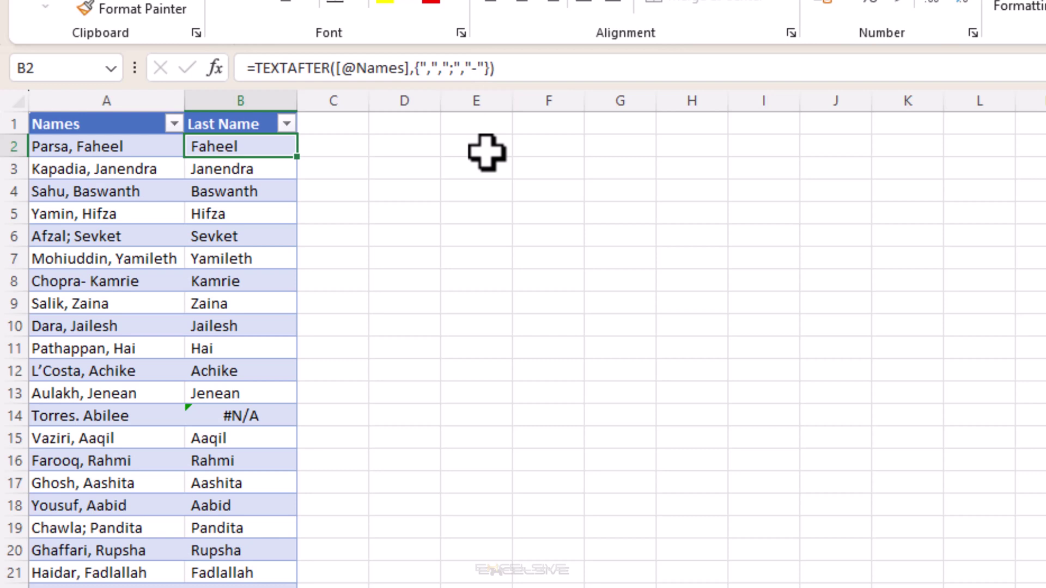
click(485, 68)
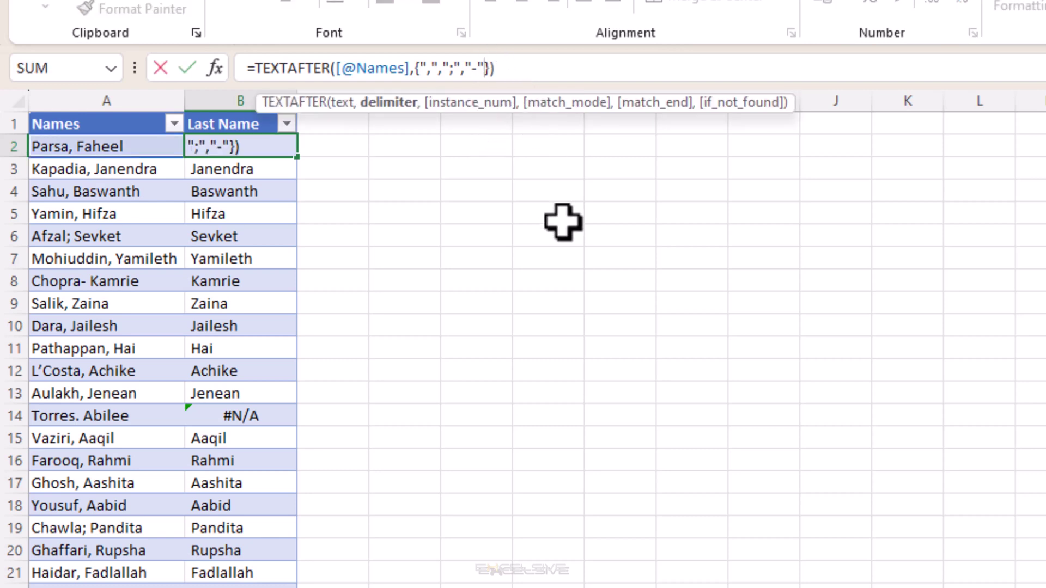
key(Right)
text(,,)
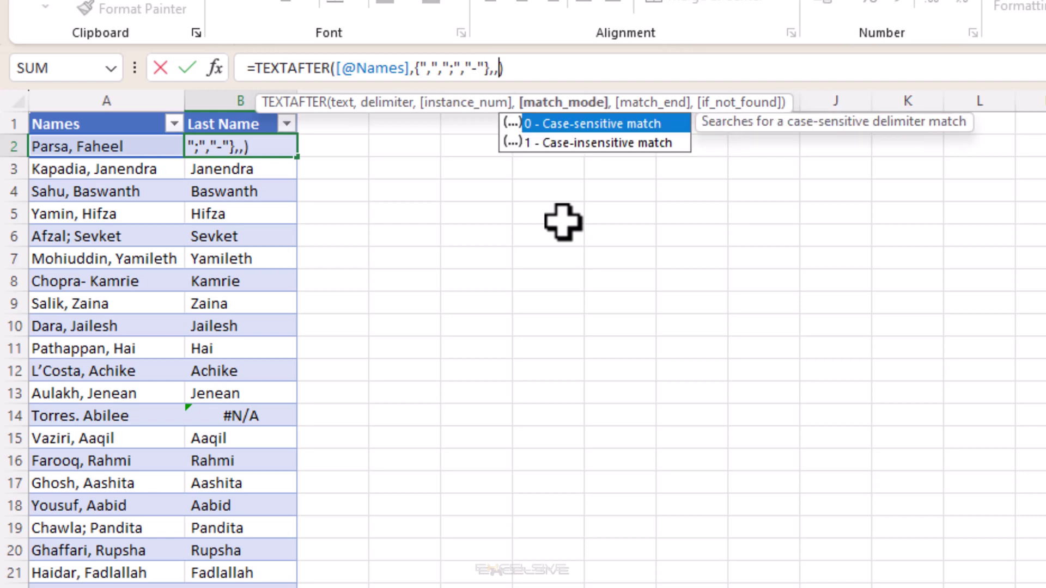
text(,)
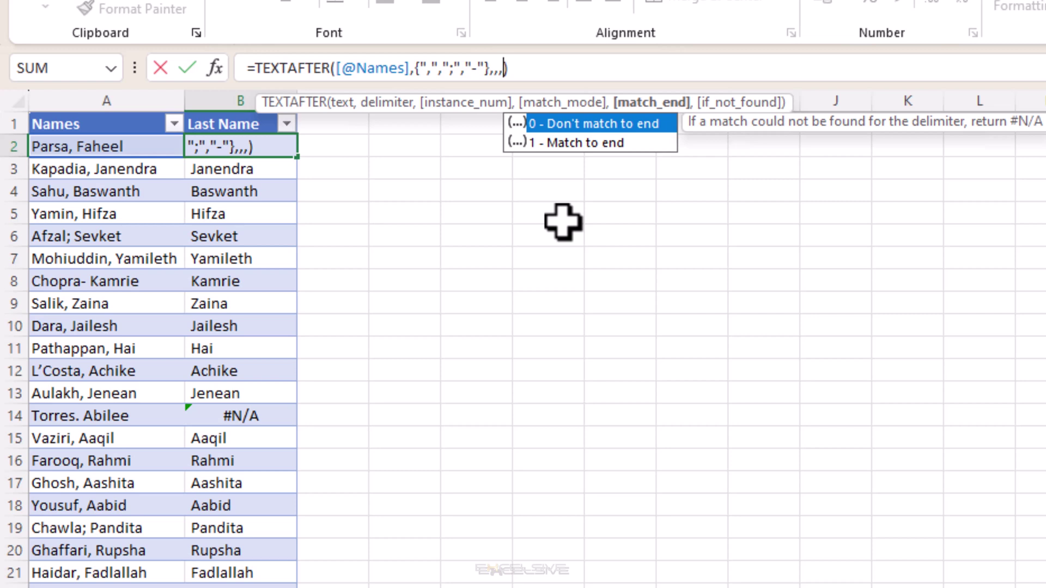
text(,"New)
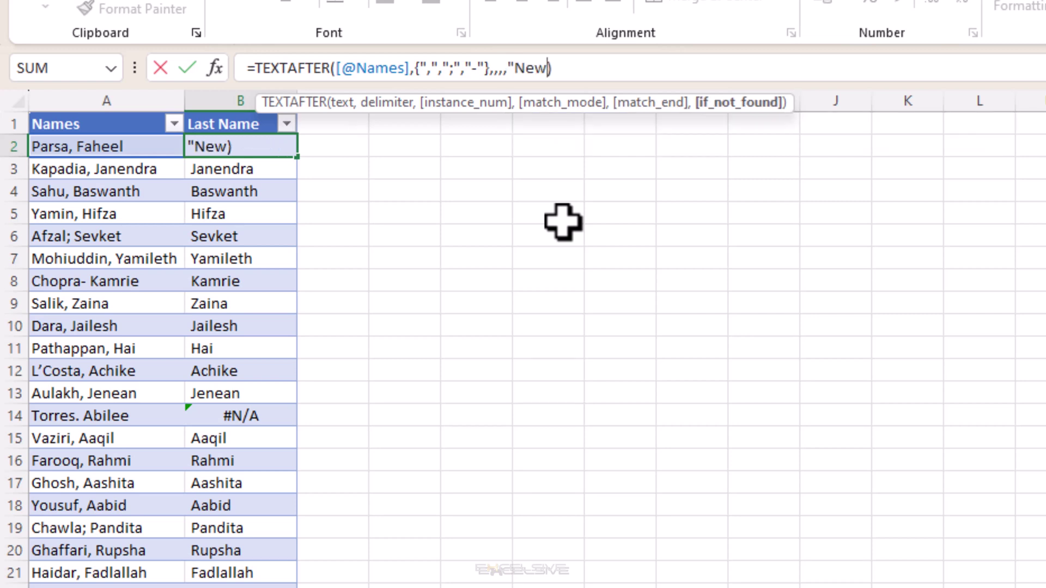
text( delimiter)
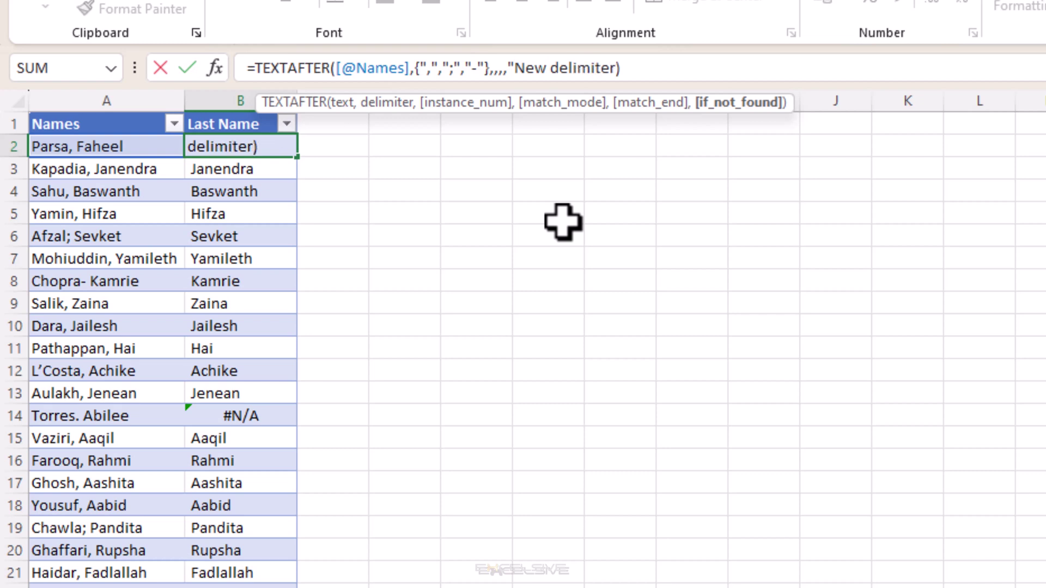
text(")
key(Return)
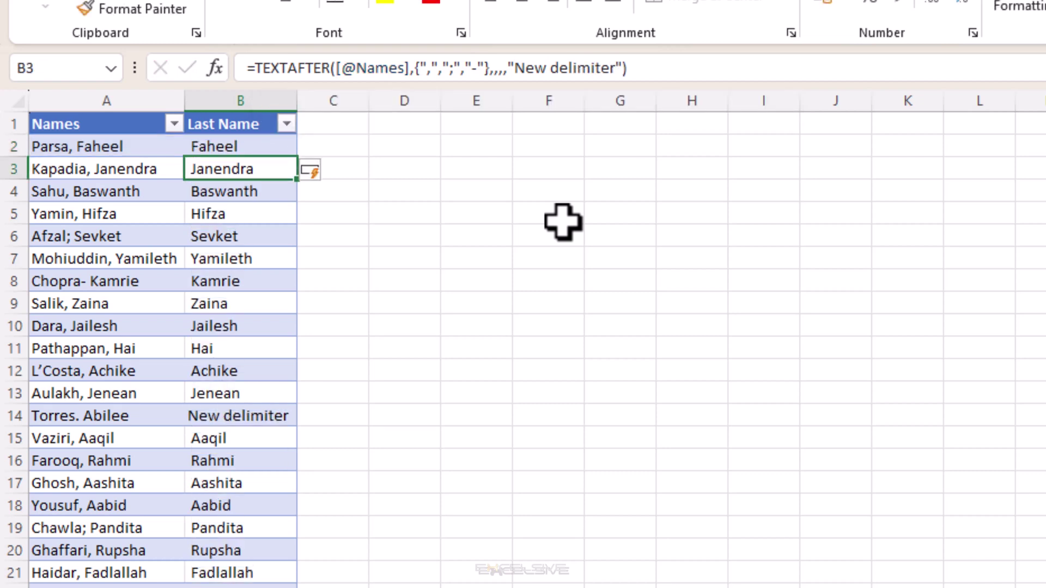
key(Down)
key(Down)
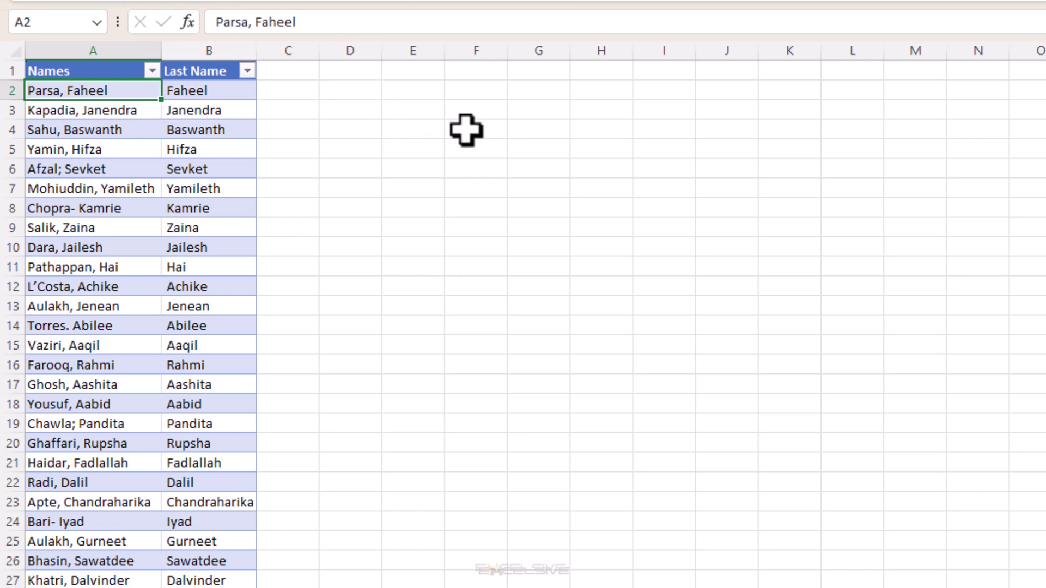
Step: Replace the comma in cell A2 of the Names column with a slash and check the B2 formula
key(F2)
key(ctrl+Left)
key(Left)
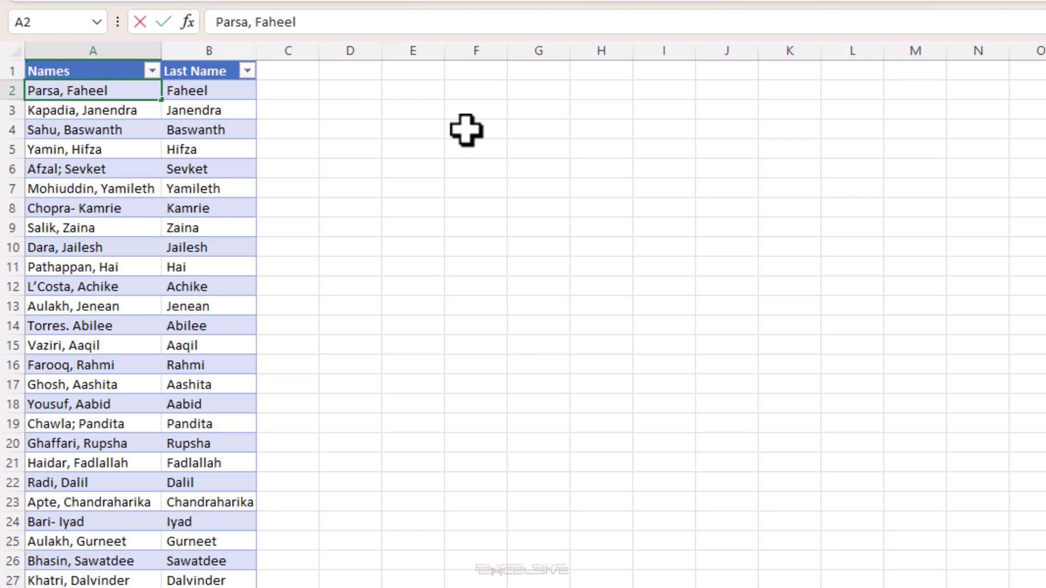
key(BackSpace)
text(/)
key(Return)
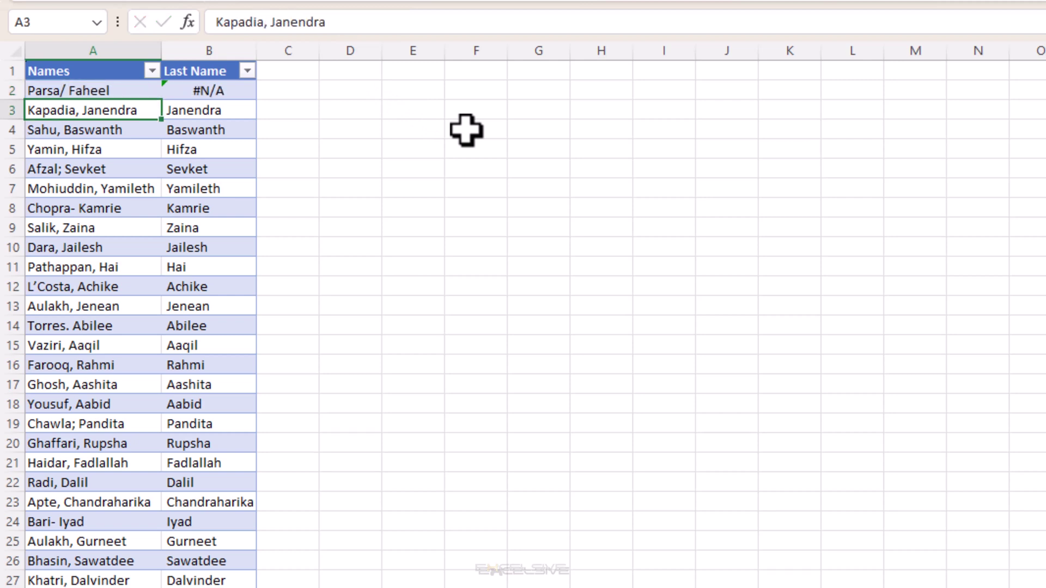
key(Up)
key(Right)
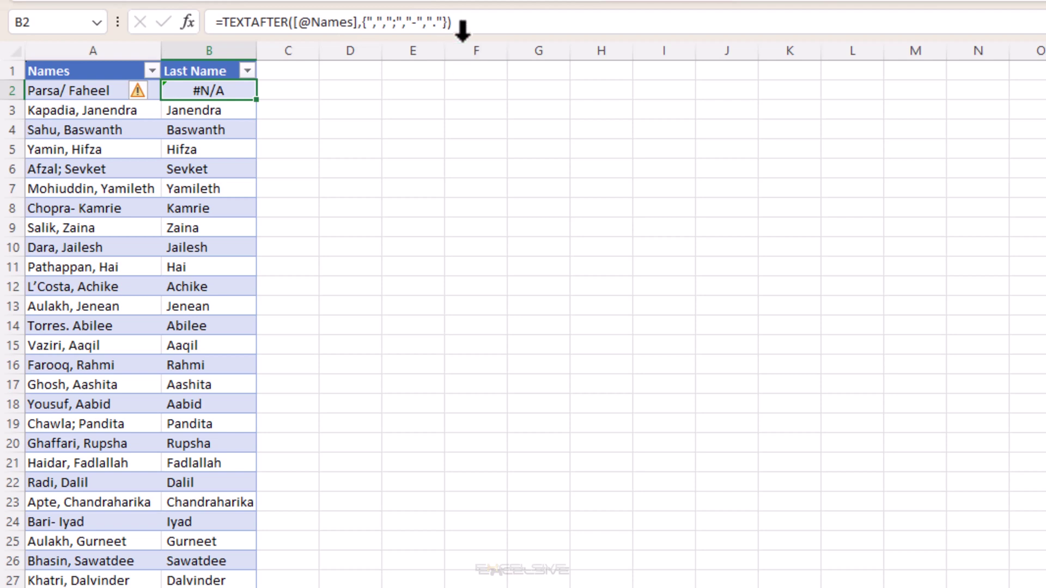
Step: Remove the slash from cell A2 so that only a space separates the two names
key(Left)
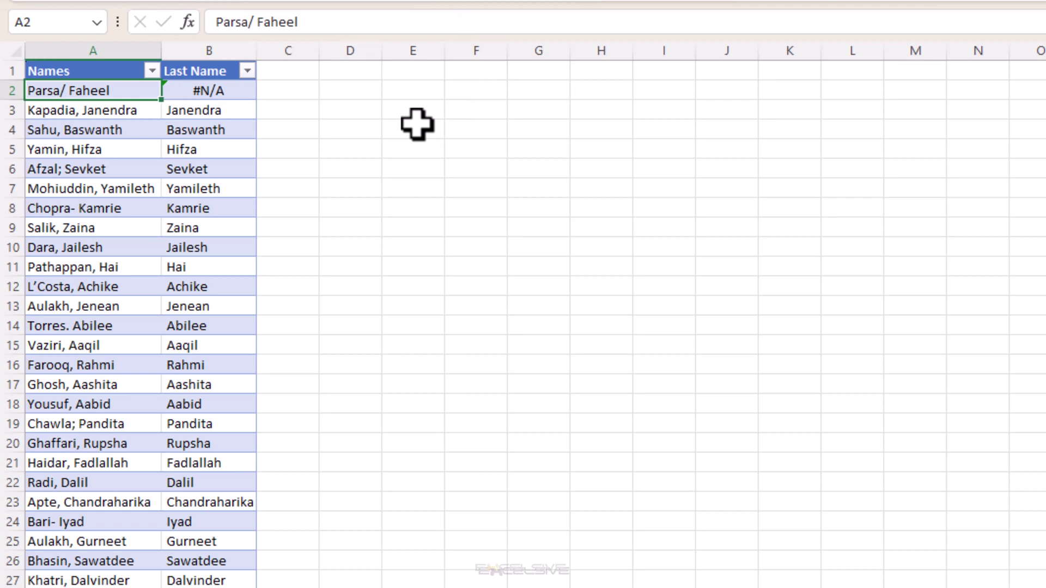
key(F2)
key(ctrl+Left)
key(BackSpace)
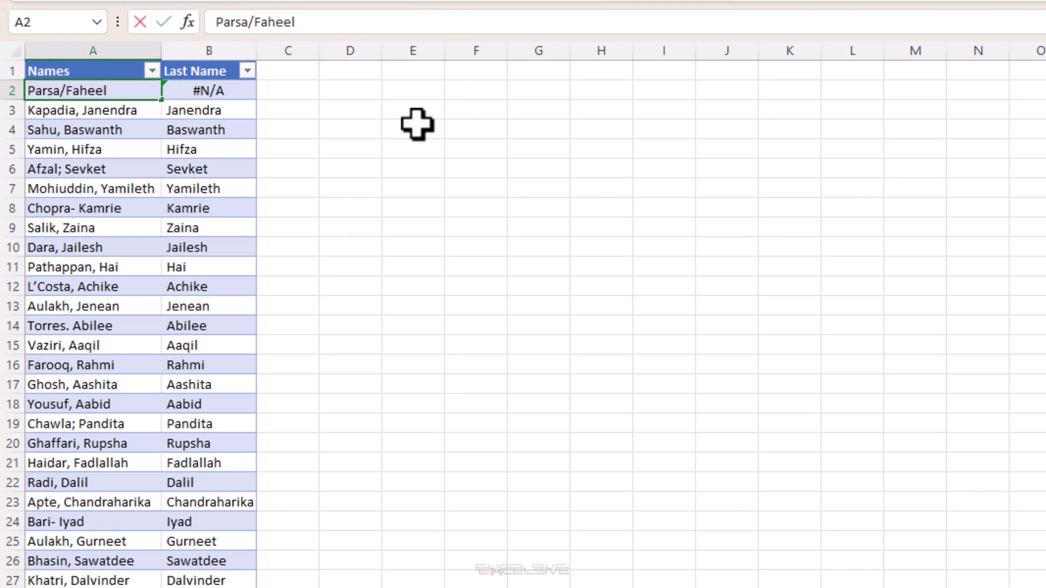
key(BackSpace)
key(Return)
key(Up)
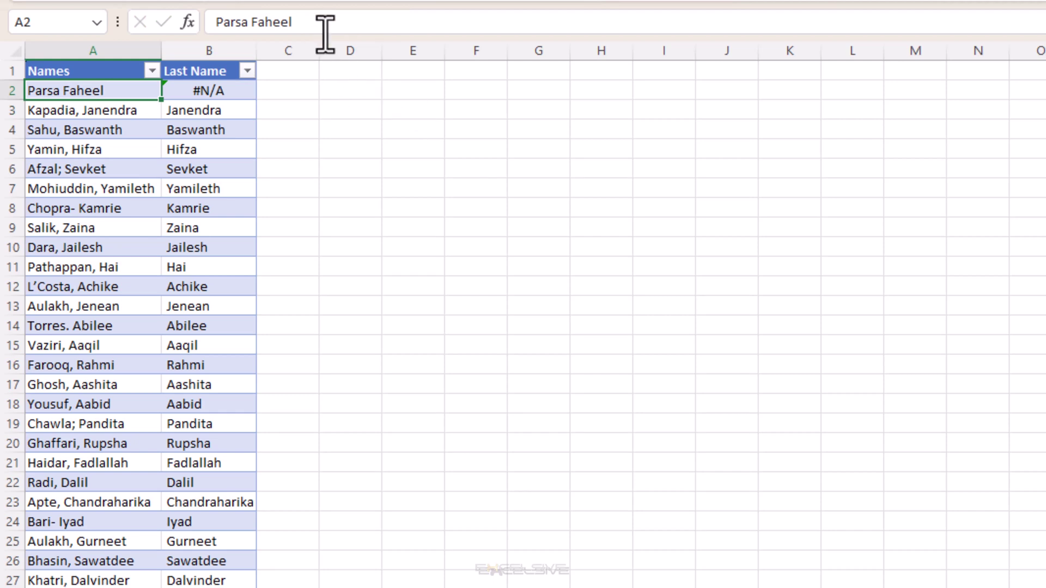
Step: Extend the B2 TEXTAFTER formula with instance_num -1, an empty match_mode and match_end 1
click(248, 94)
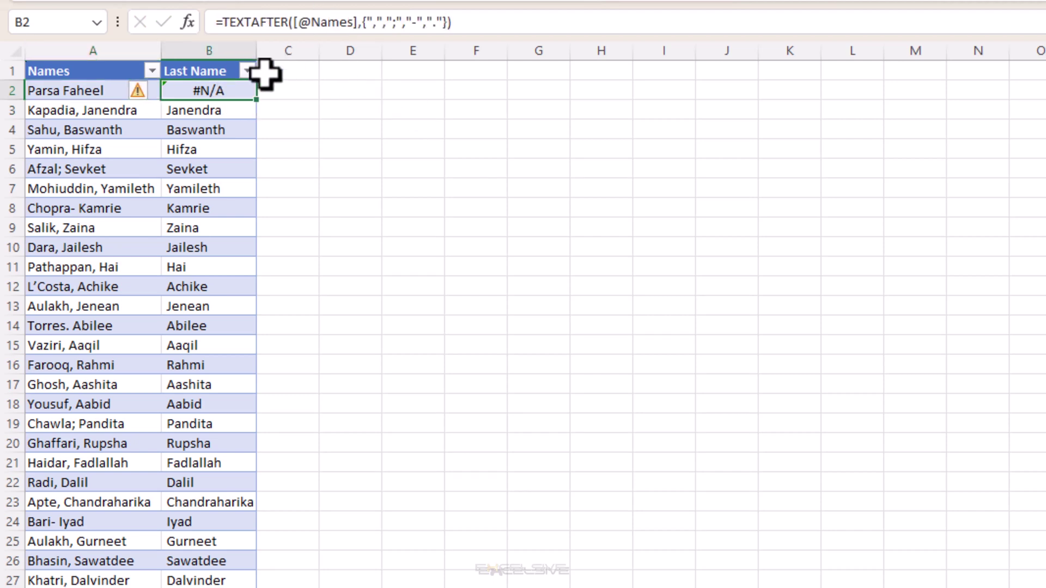
click(452, 21)
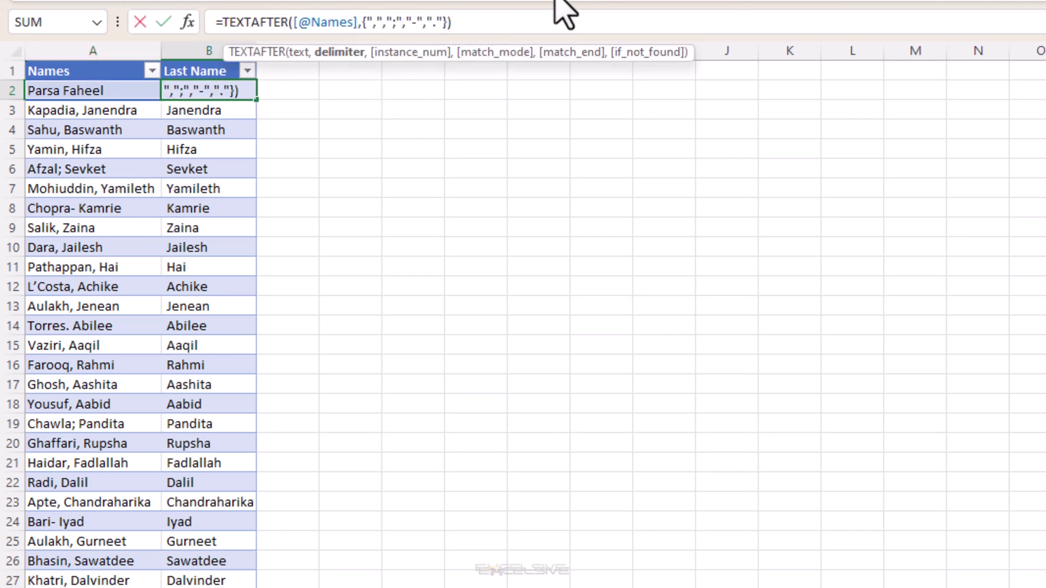
text(,-)
text(1,)
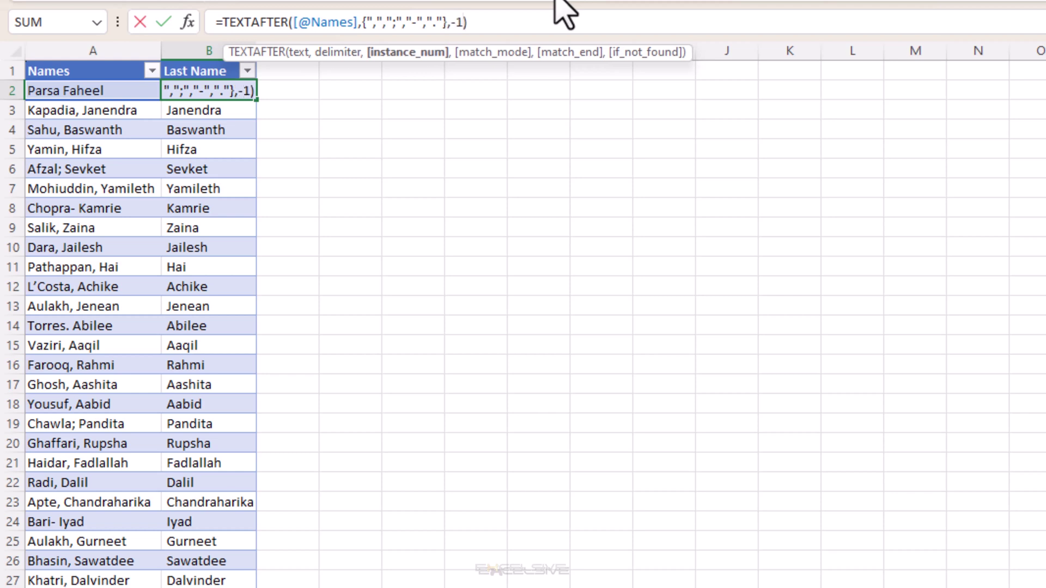
text(,)
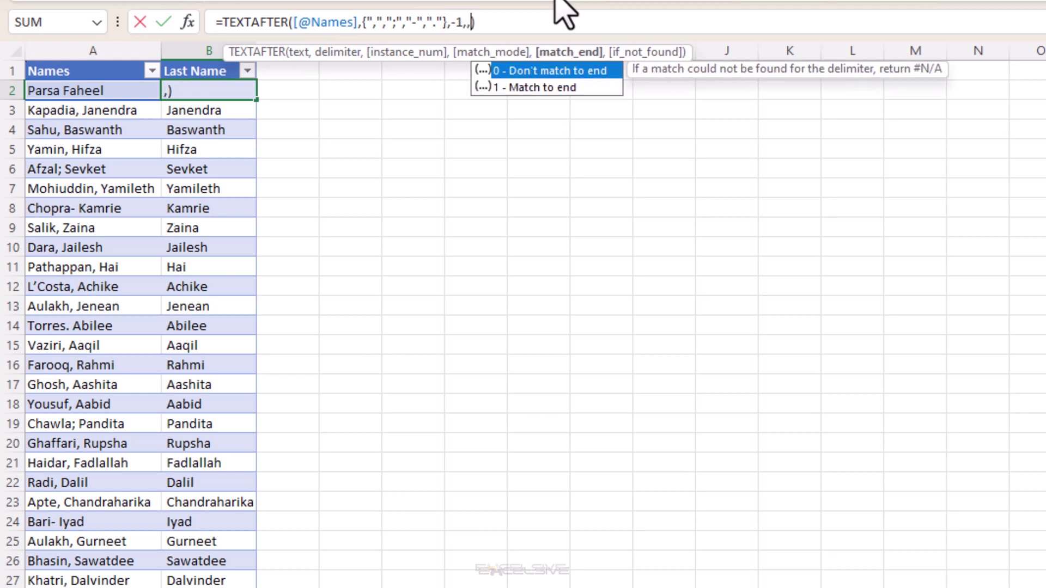
text(1)
key(Return)
key(Up)
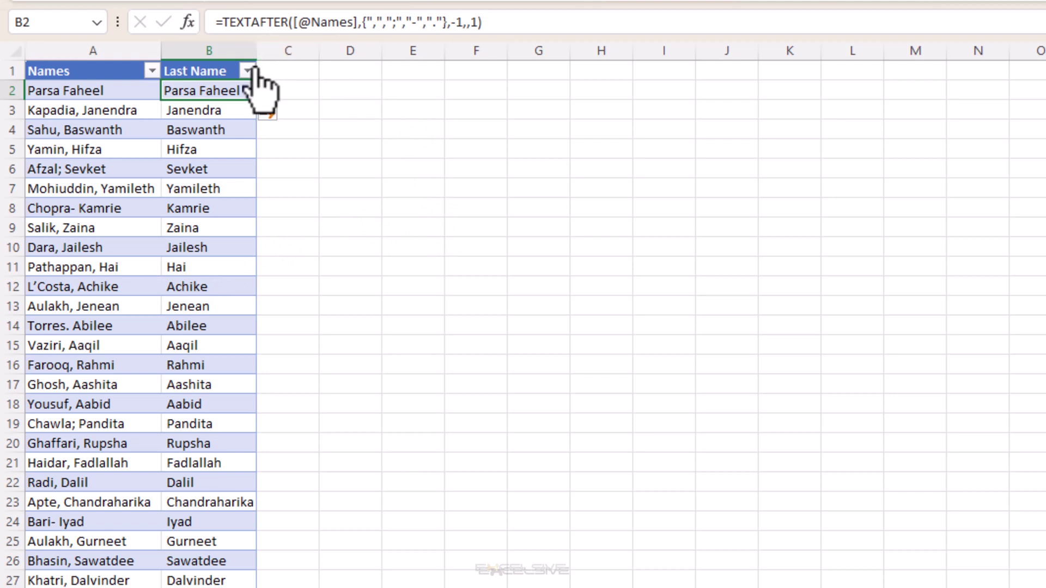
Step: Wrap the TEXTAFTER formula in B2 of the Last Name column in the TRIM function
click(223, 22)
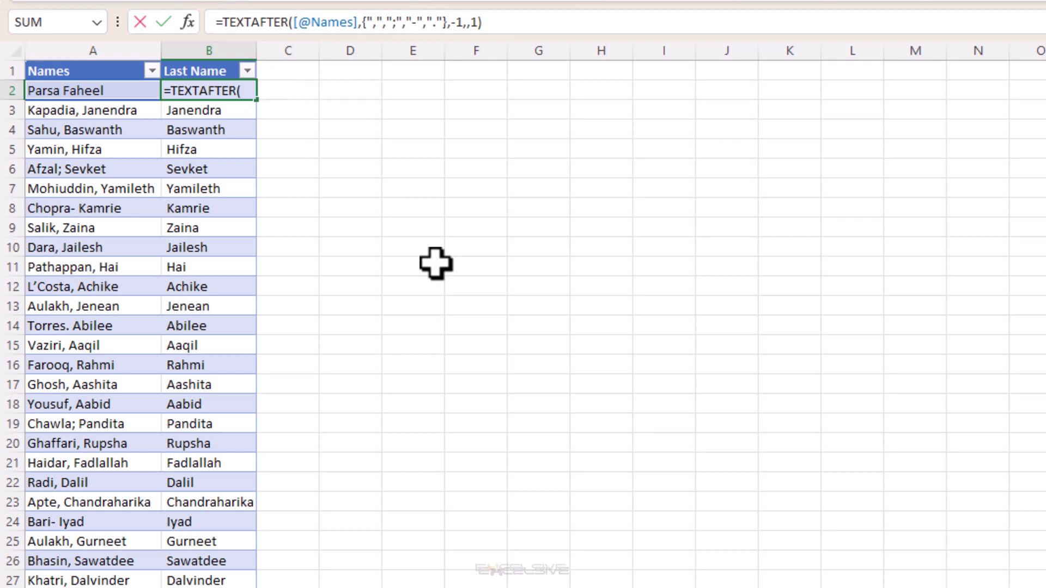
text(trim)
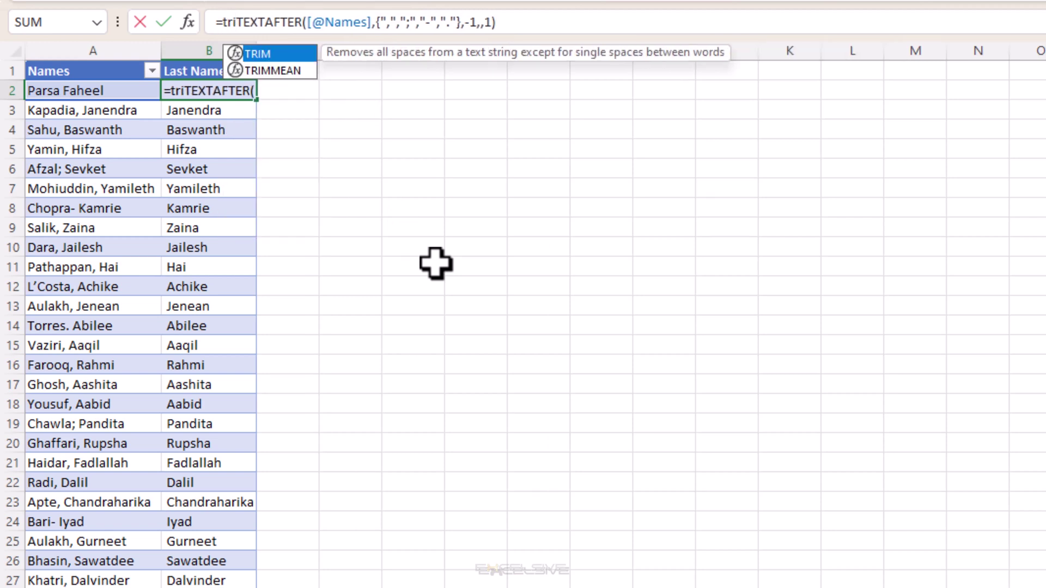
key(Tab)
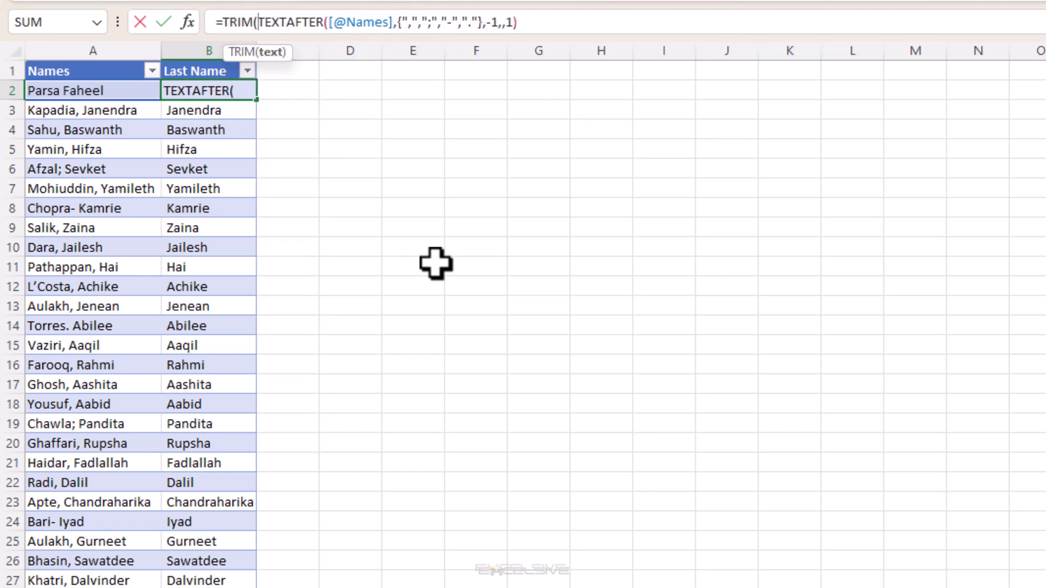
key(End)
text())
key(Return)
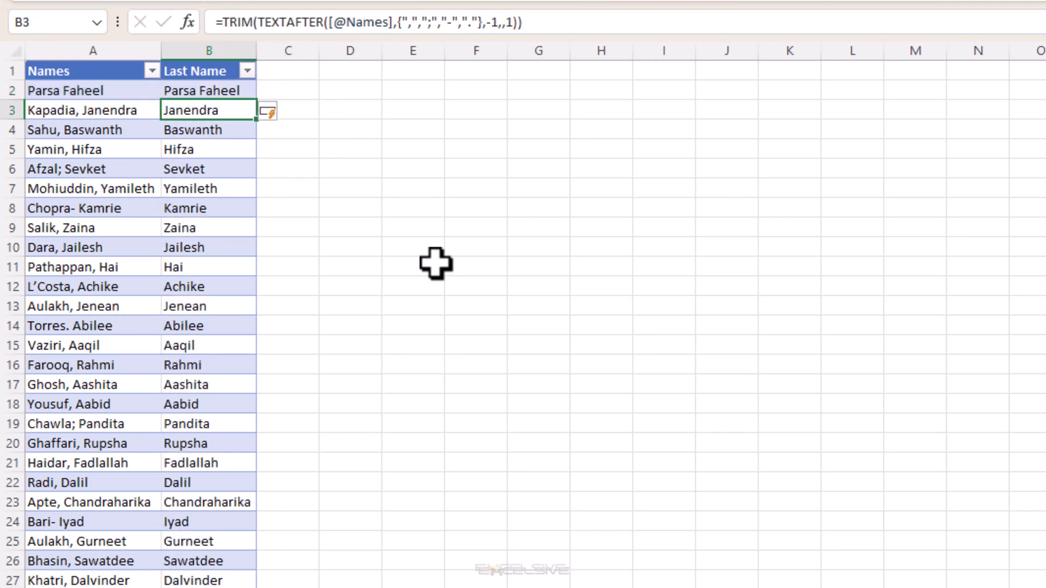
key(Up)
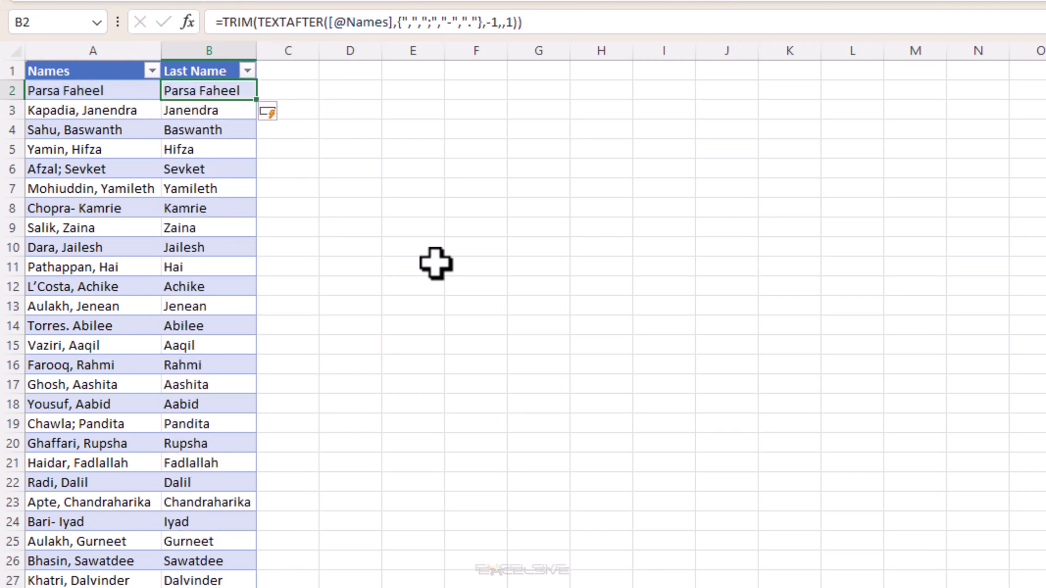